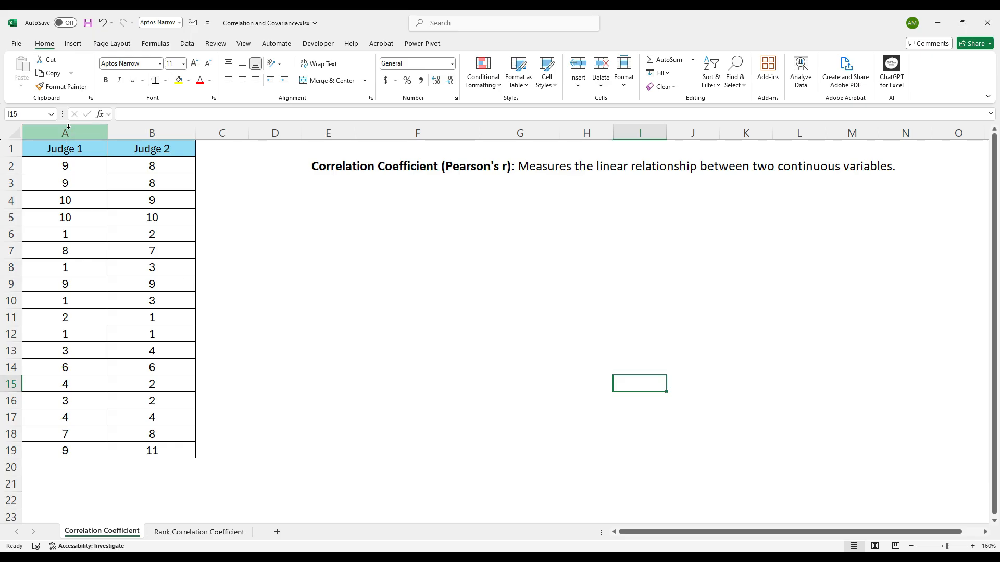
Step: Enter -1 in cell E5 and 1 in cell E6 as the limits of the correlation range
drag(83, 133, 151, 134)
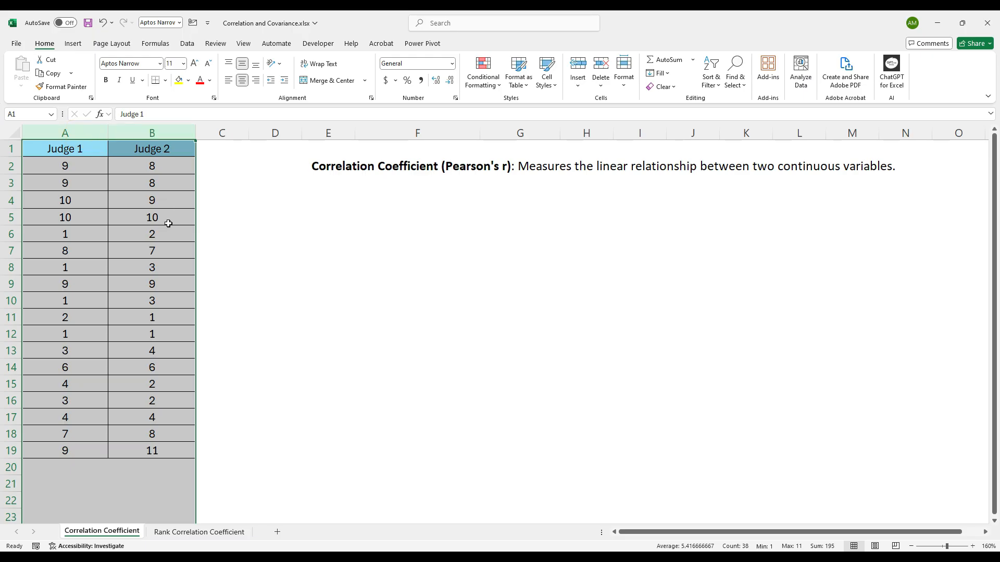
click(347, 226)
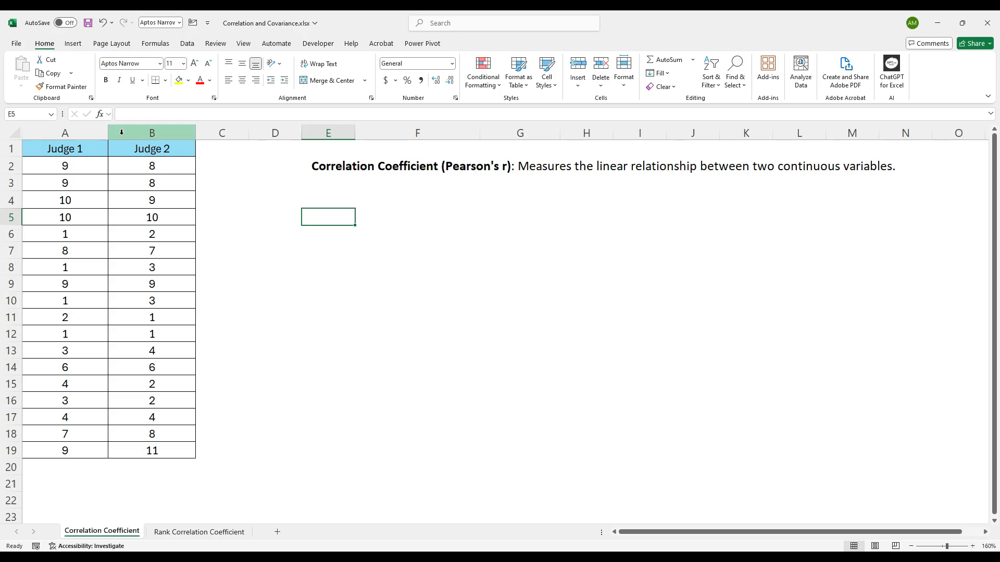
text(-1)
key(Return)
text(+)
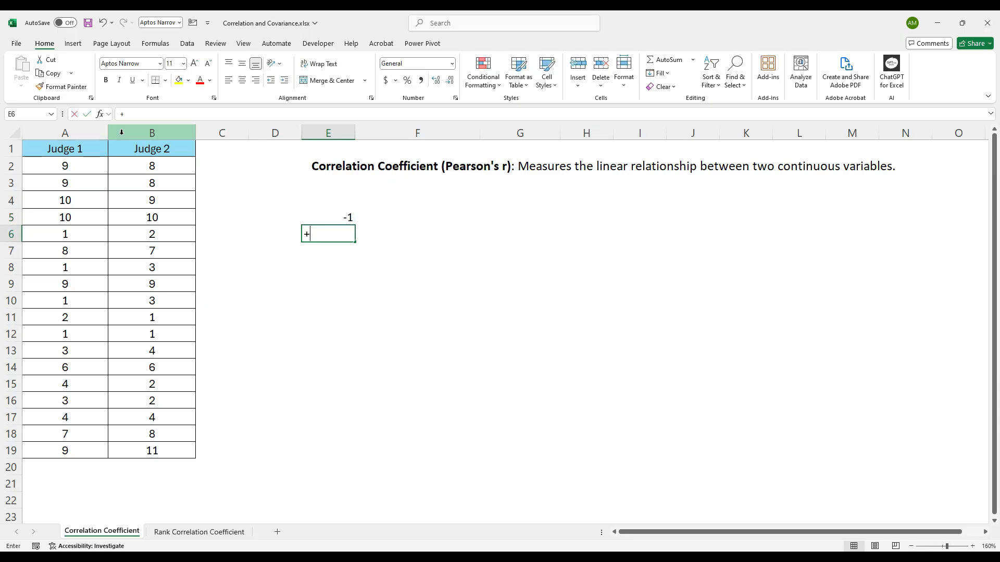
text(1)
key(Return)
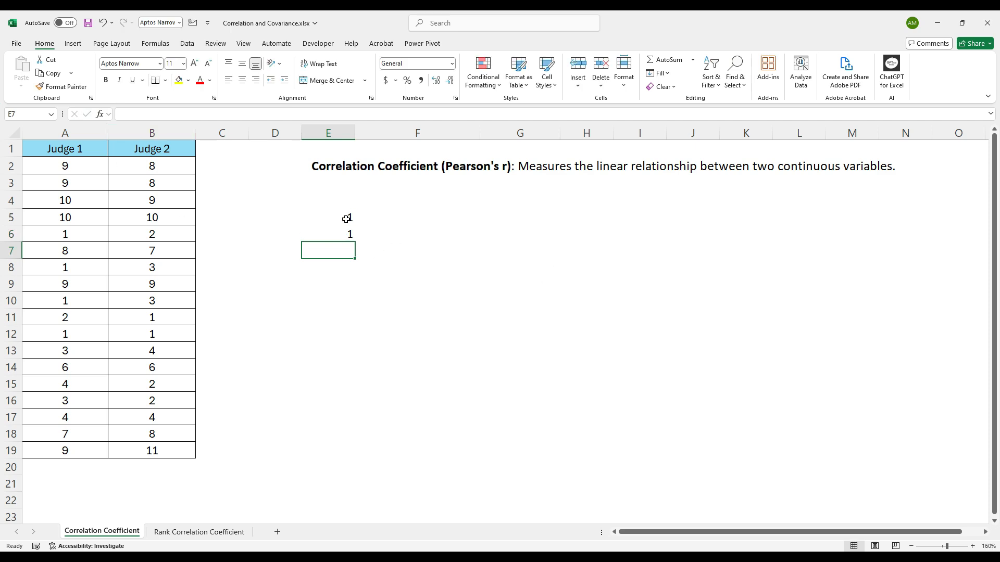
Step: Examine the Judge 1 and Judge 2 score columns against the range limits in E5:E6
drag(346, 219, 380, 216)
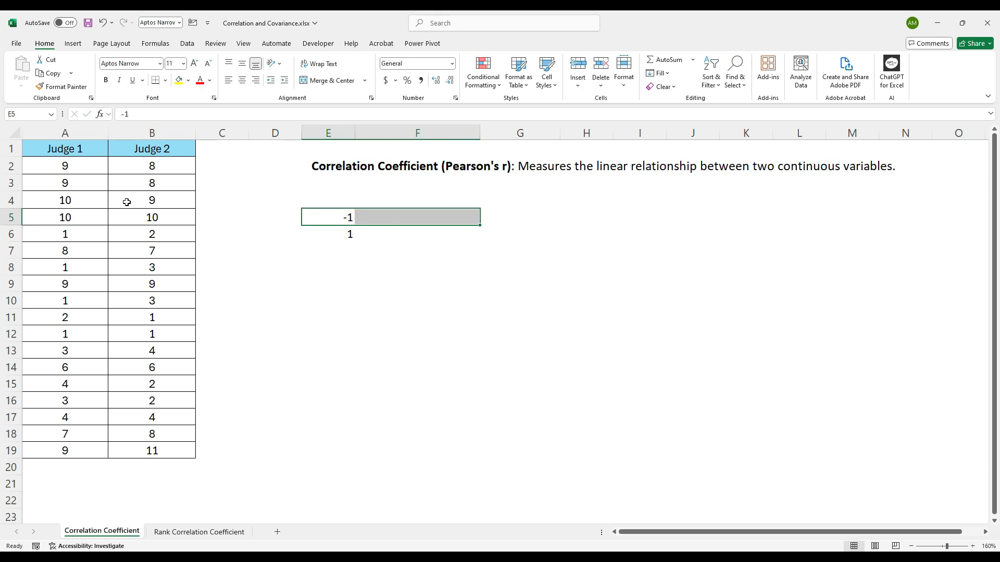
click(82, 131)
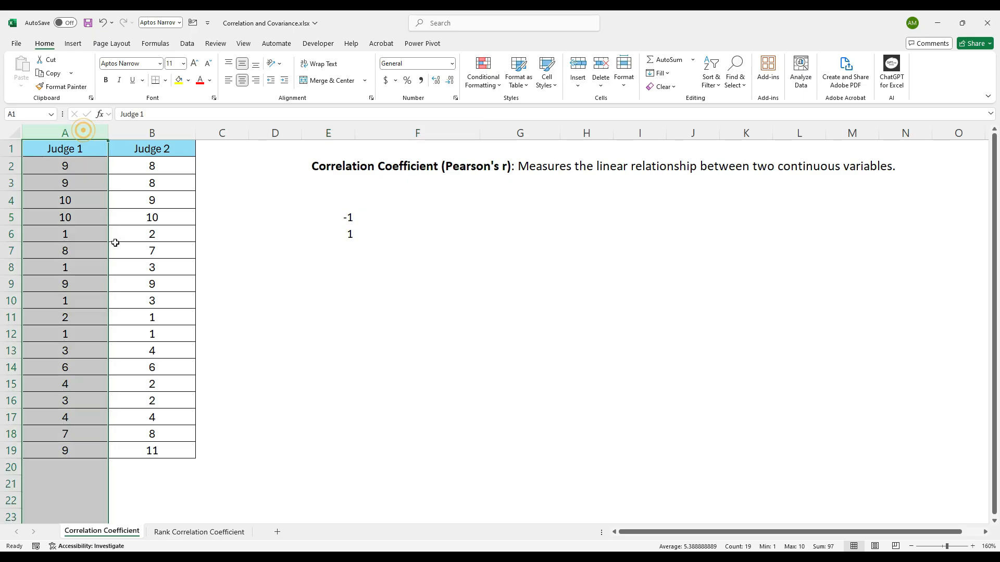
click(174, 131)
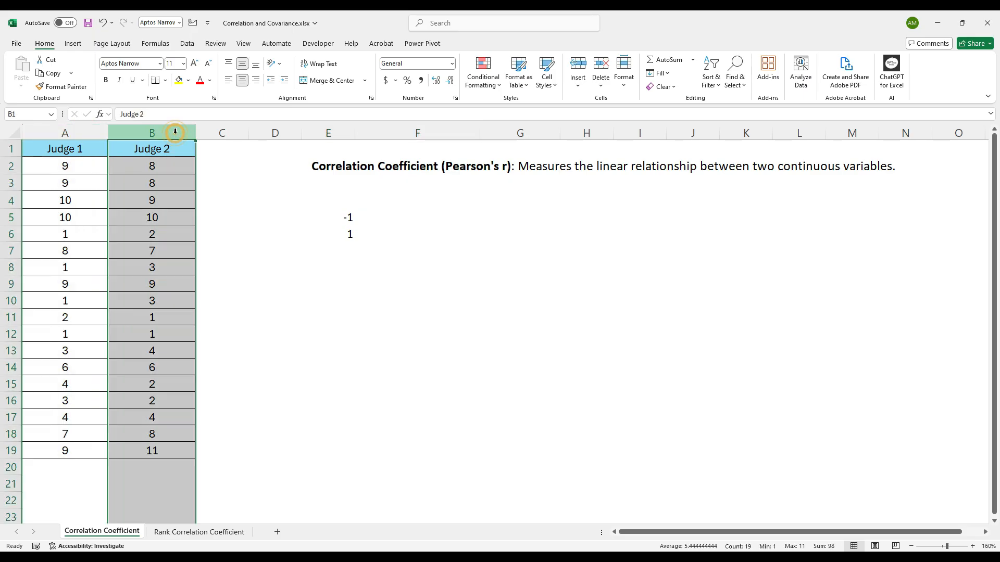
click(89, 132)
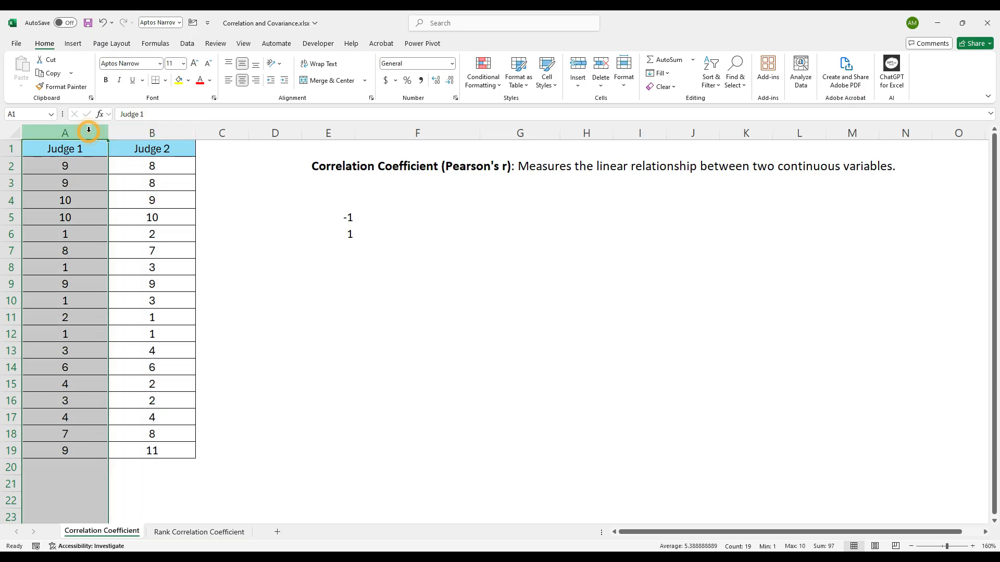
click(168, 131)
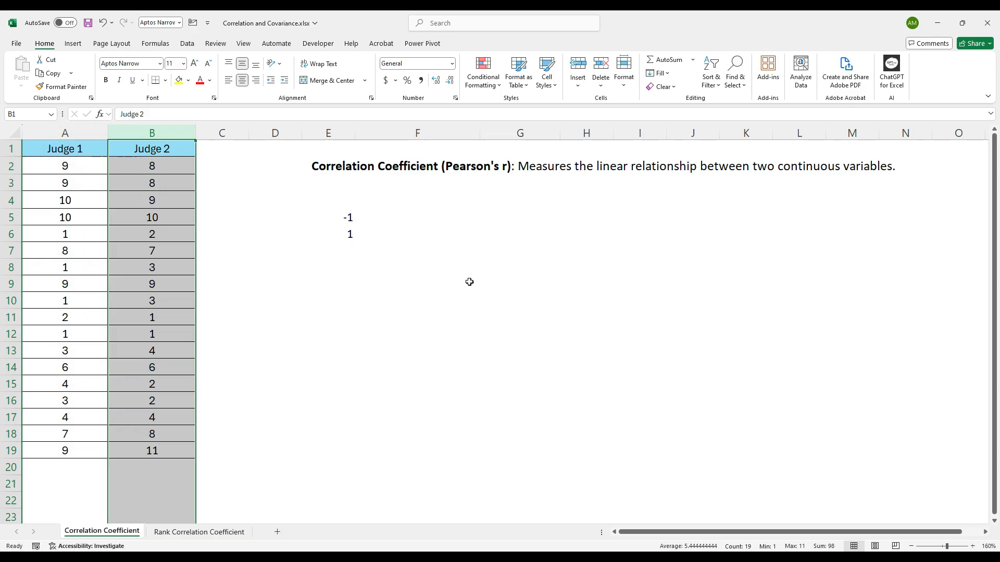
click(348, 235)
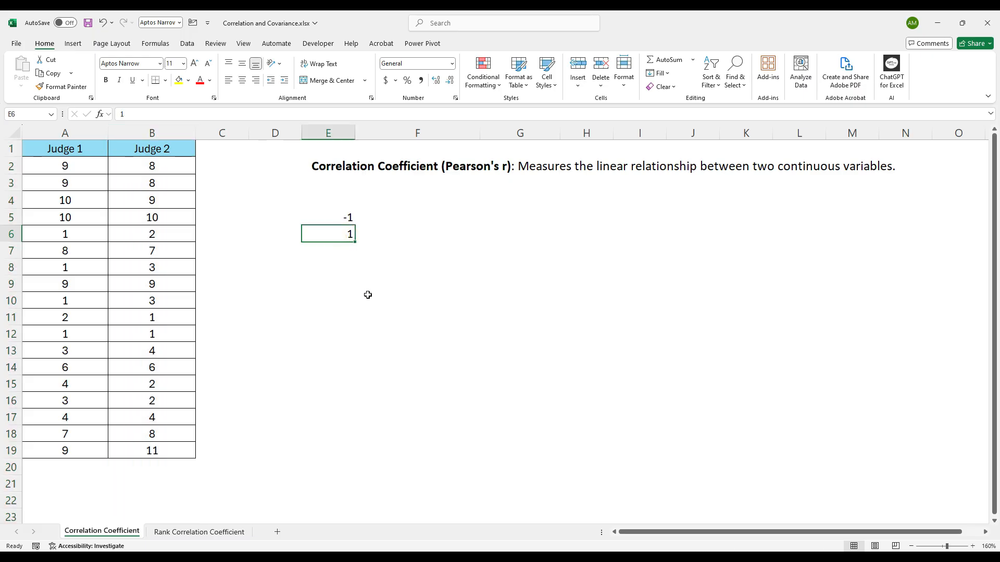
click(87, 134)
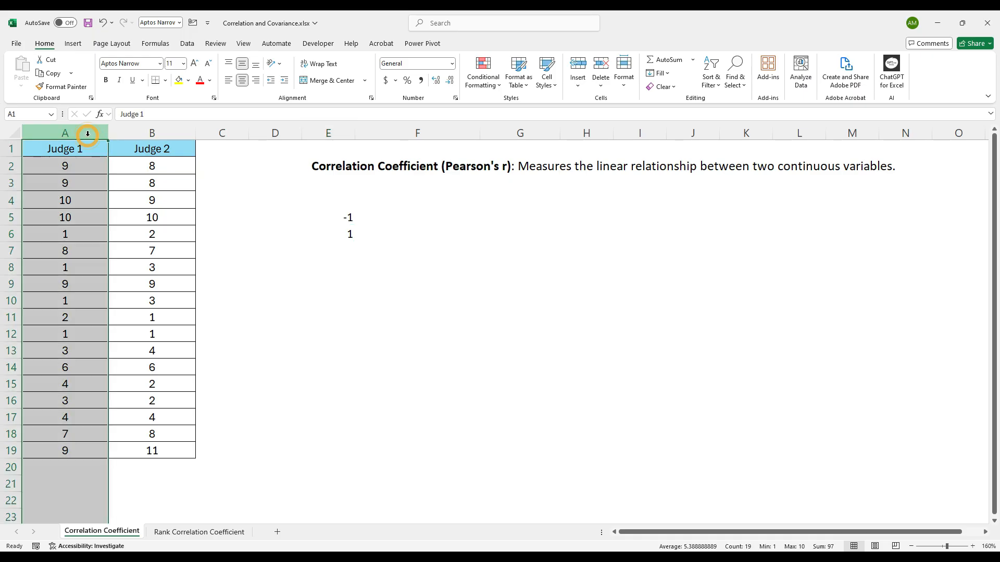
click(152, 132)
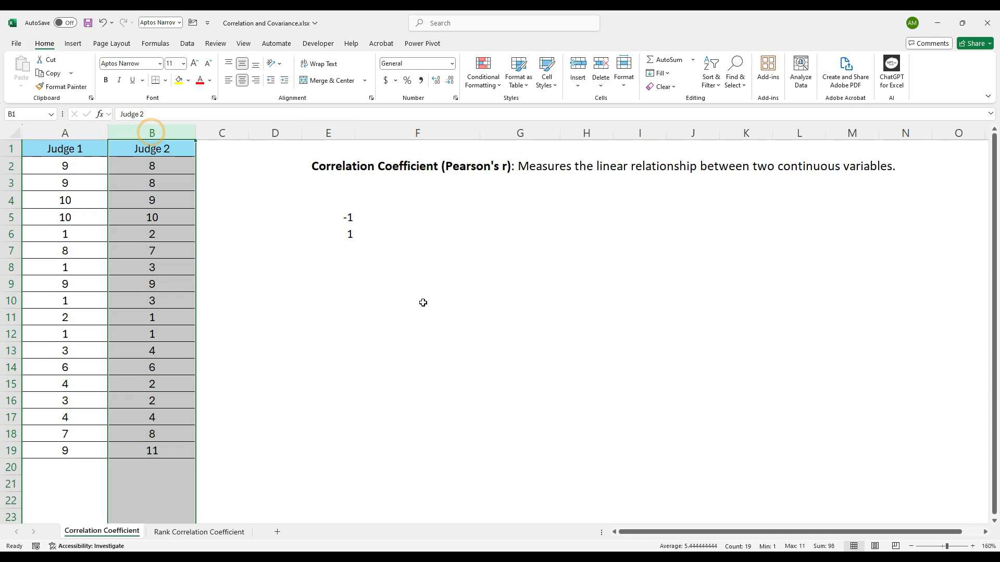
Step: Clear the range limits from E5:E6 and enter the label CORREL in cell E5
drag(330, 220, 333, 234)
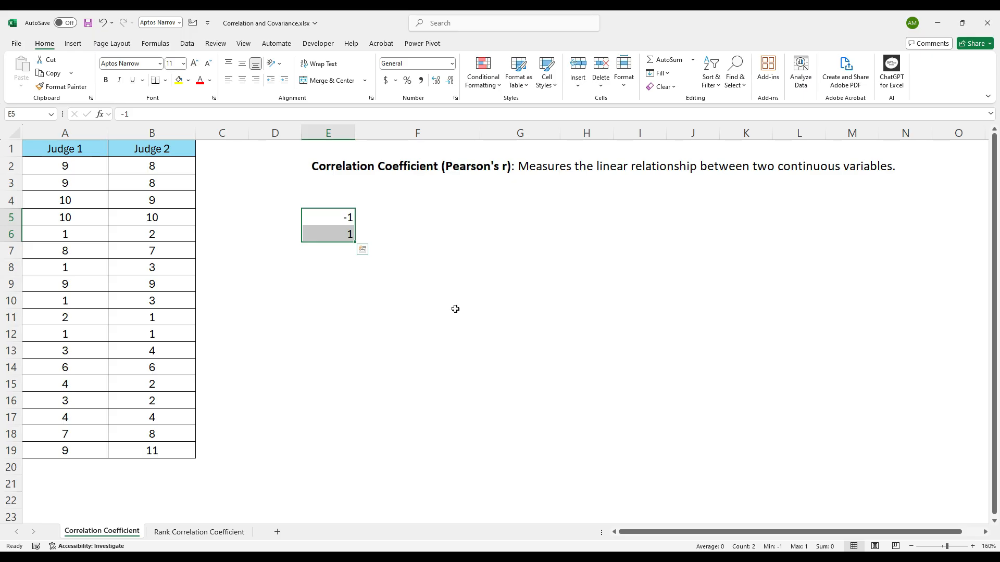
key(Delete)
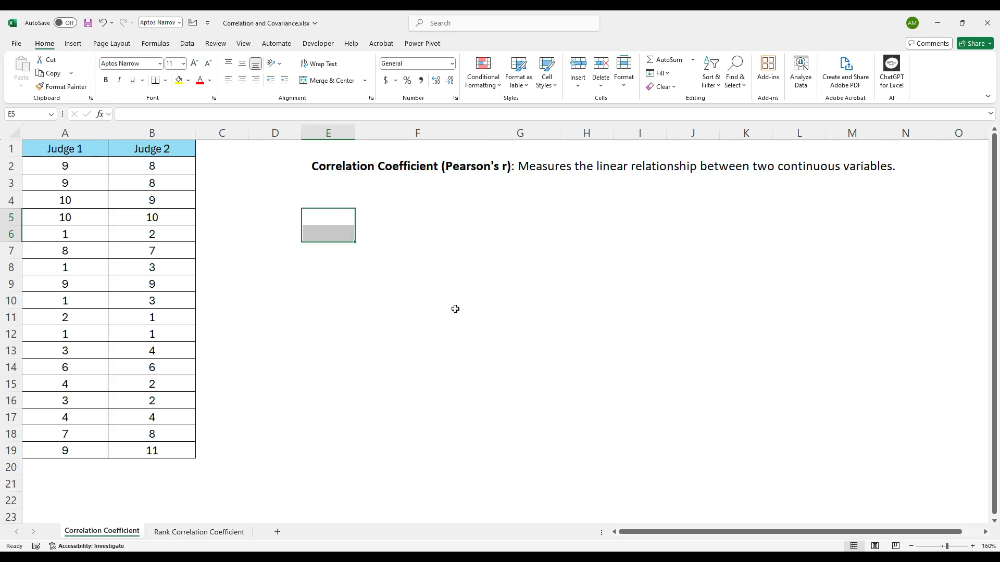
click(325, 210)
text(CORREL)
key(Return)
key(Up)
key(F2)
key(BackSpace)
key(Return)
key(Return)
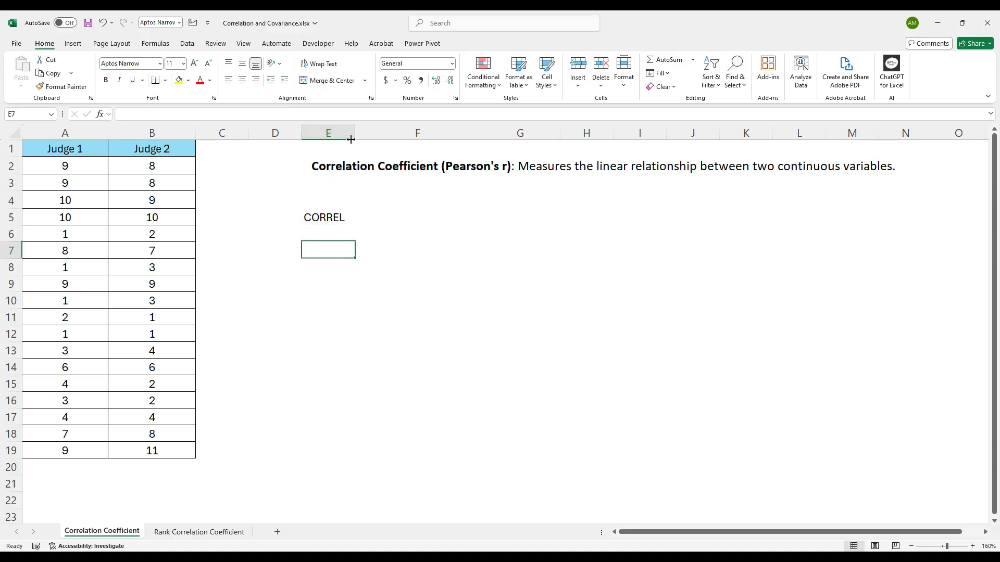
Step: Calculate the correlation between the two judges' scores in cell E7 with =CORREL(A2:A19,B2:B19)
text(=corr)
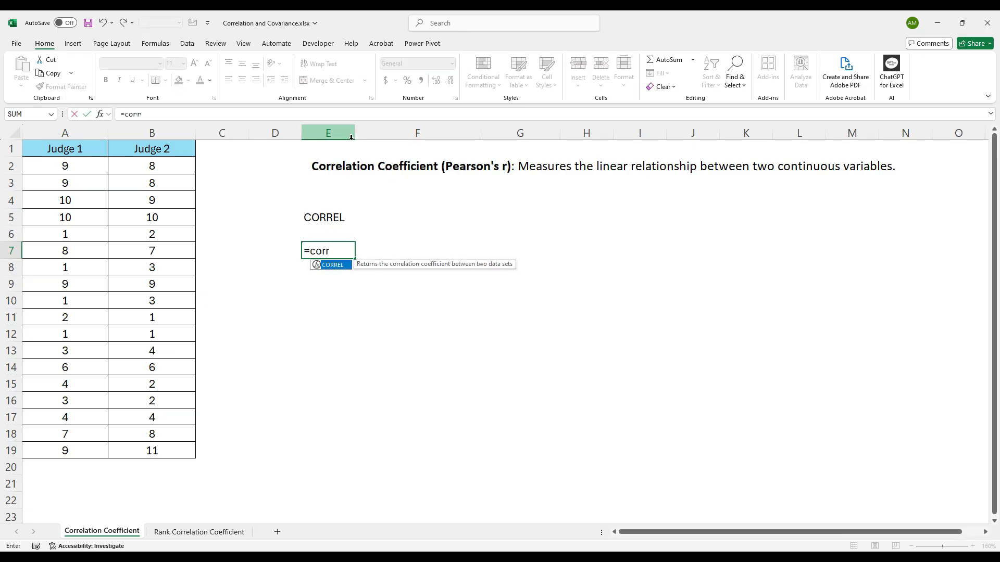
key(Tab)
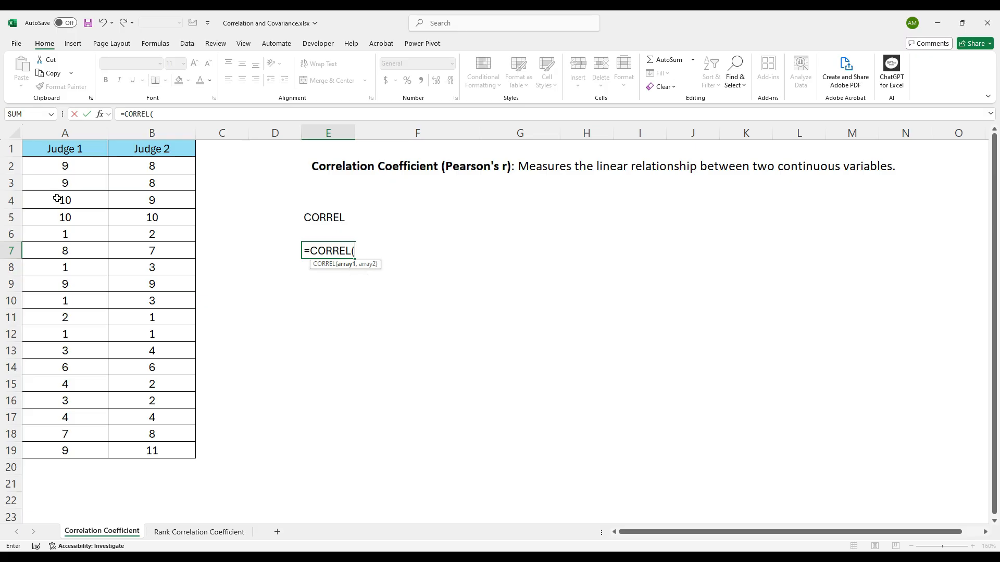
drag(66, 166, 75, 448)
text(,)
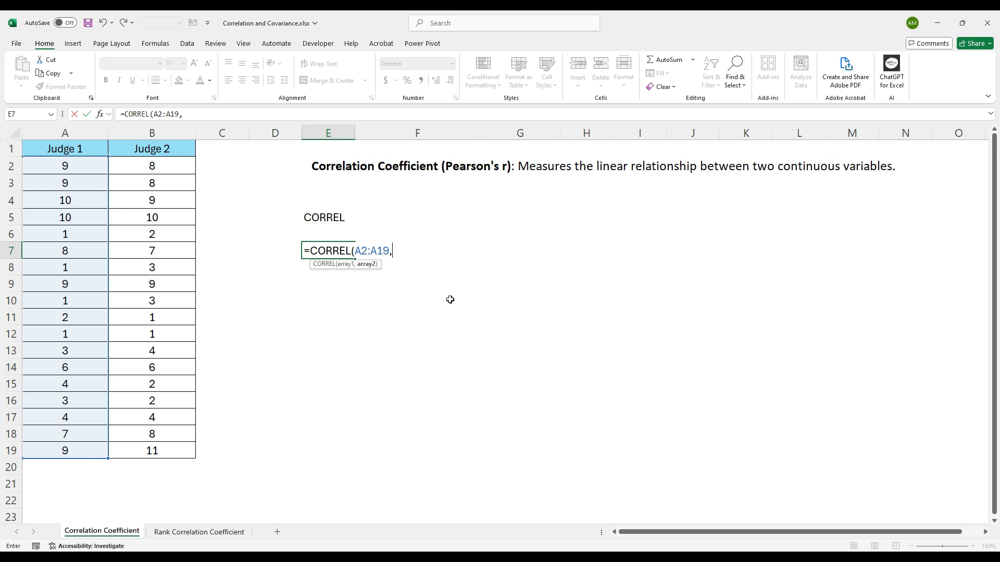
click(158, 167)
drag(158, 166, 163, 449)
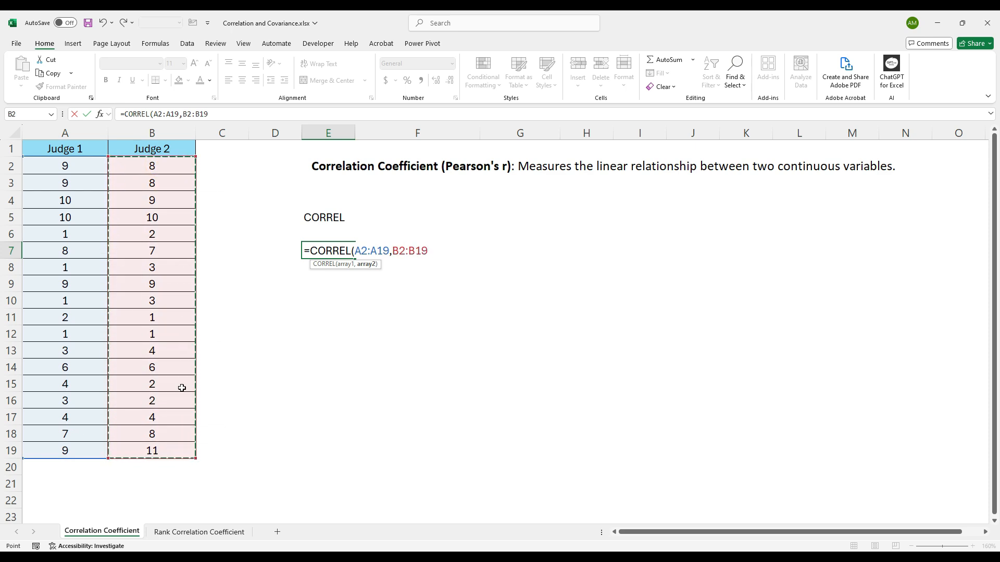
text())
key(Return)
Step: Show the correlation result in cell E7 with two decimal places
key(Up)
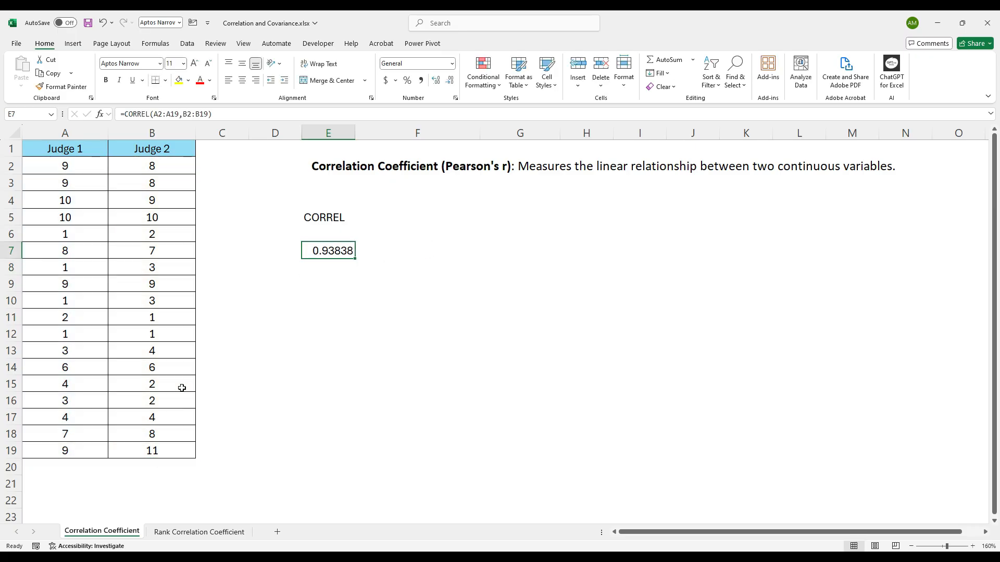
click(449, 82)
click(449, 82)
click(449, 83)
Step: Insert a markers-only scatter chart from A1:B19 and place it beside the CORREL result, clear of column E
drag(179, 451, 65, 146)
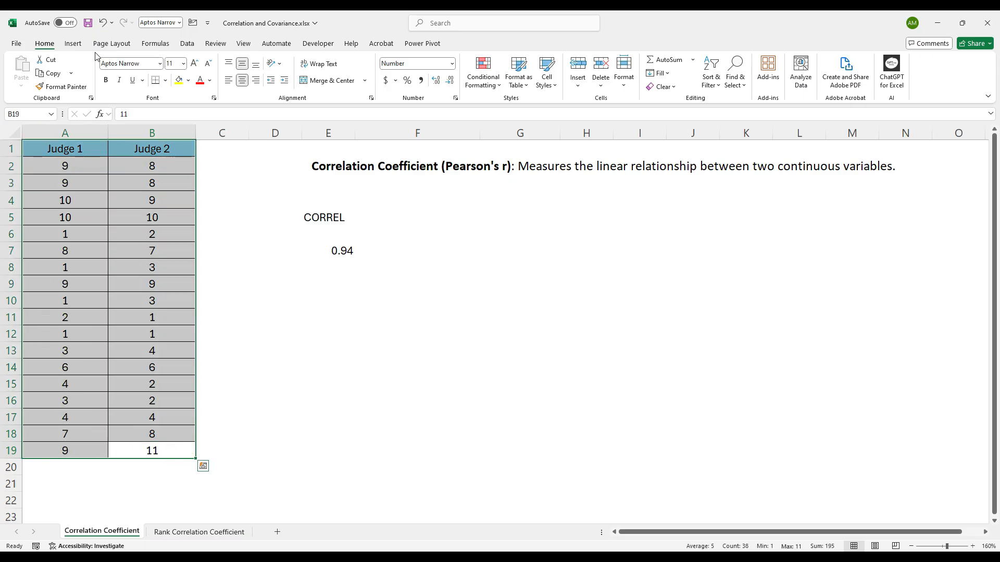
click(73, 45)
key(ctrl+q)
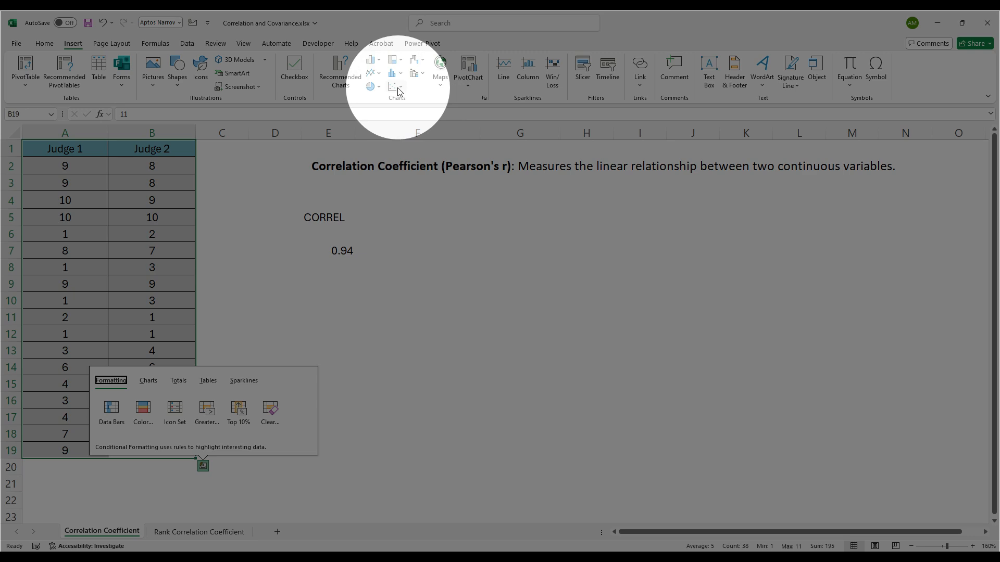
click(398, 90)
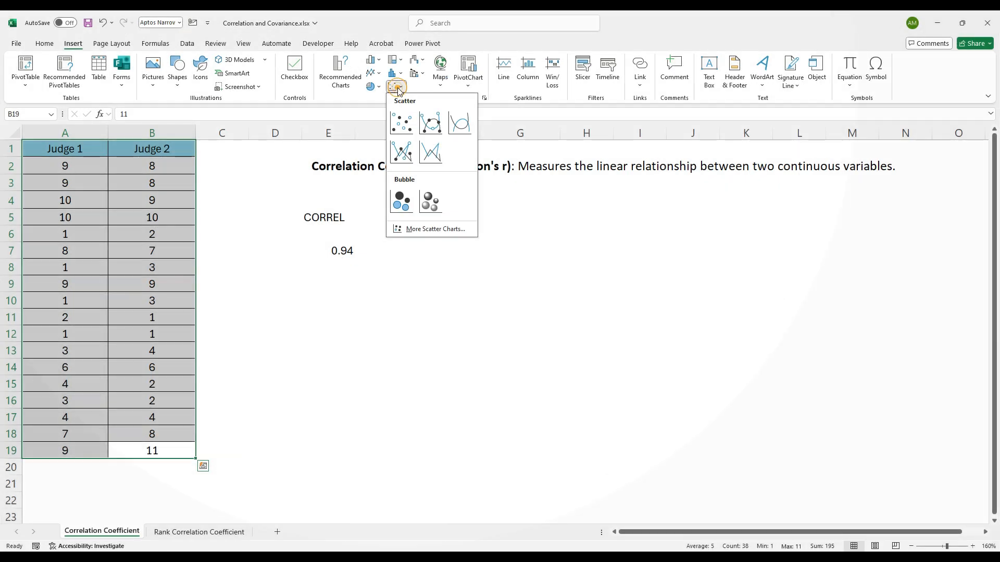
click(397, 123)
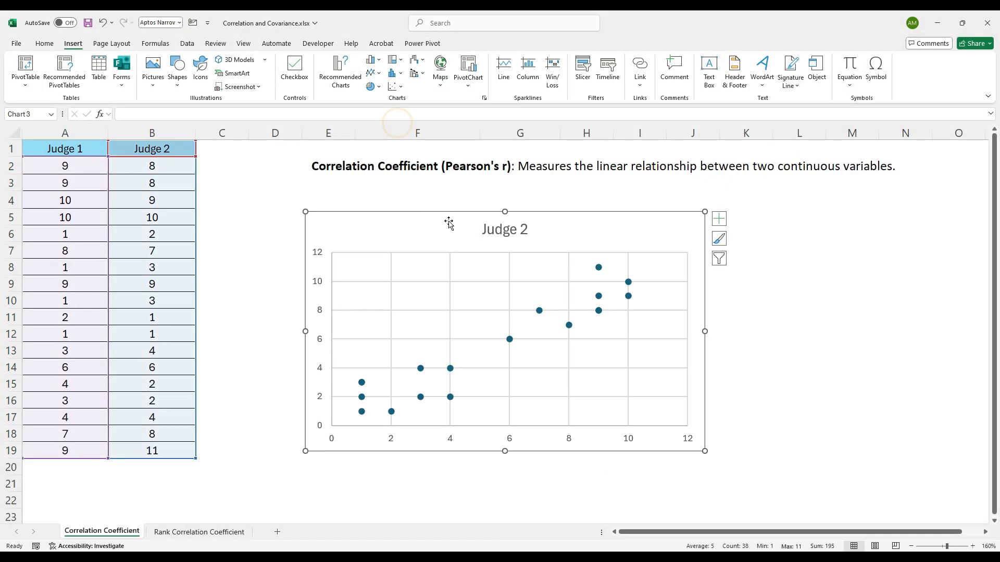
drag(457, 216, 598, 213)
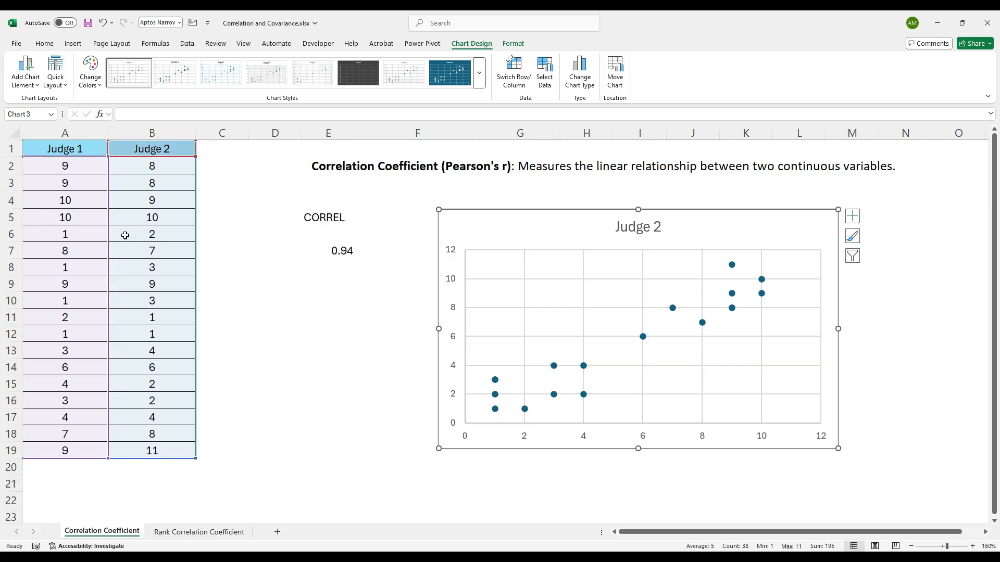
Step: Add a linear trendline to the Judge 2 series and display its R-squared value on the chart
right_click(584, 366)
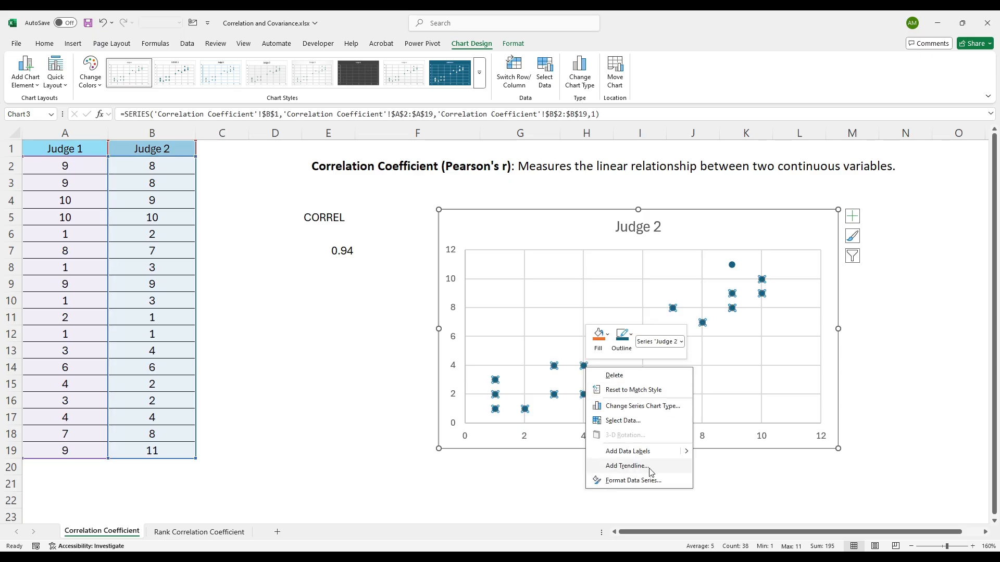
click(626, 466)
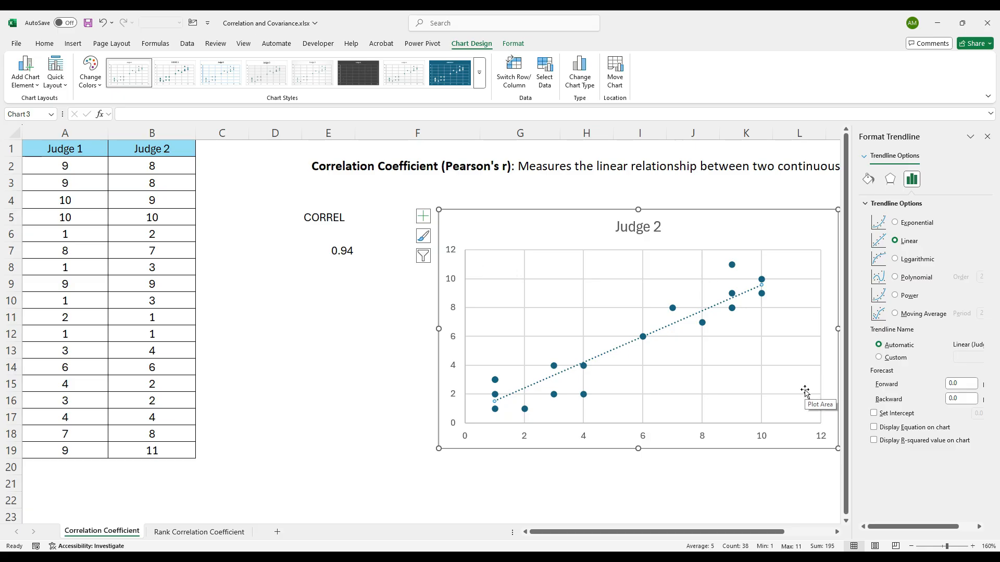
click(423, 215)
click(423, 236)
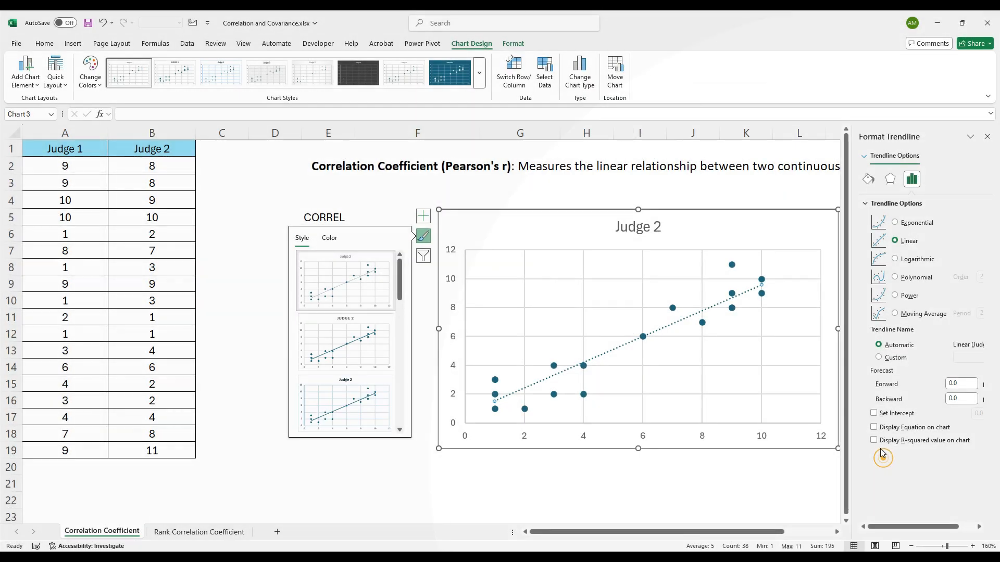
click(873, 440)
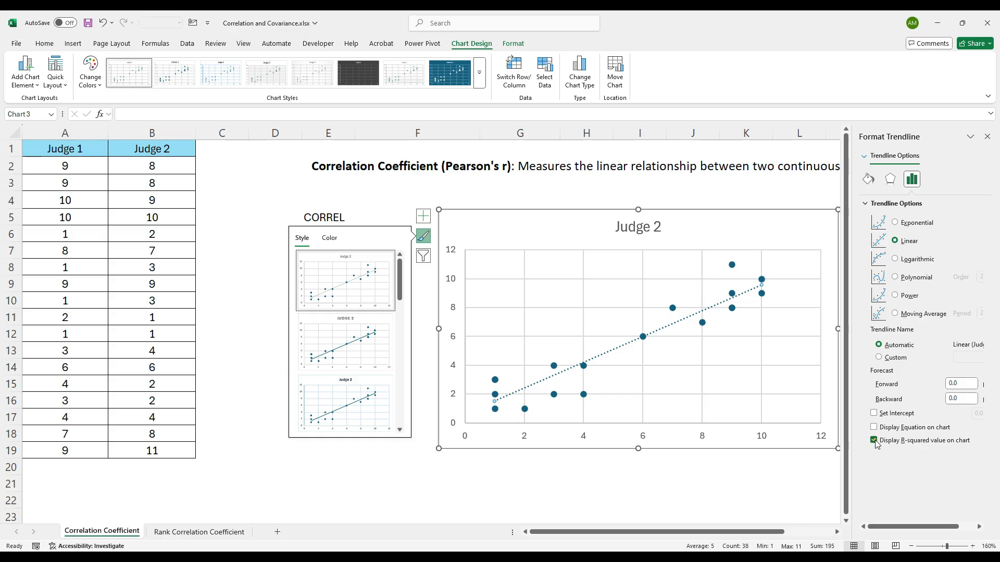
click(739, 471)
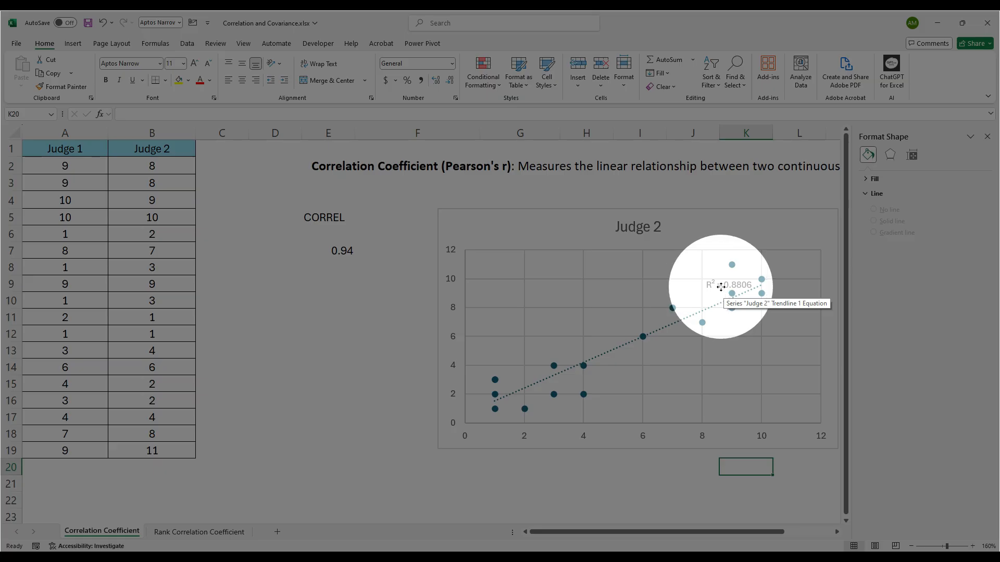
Step: Label the CORREL result with r in cell D7
click(721, 288)
click(330, 255)
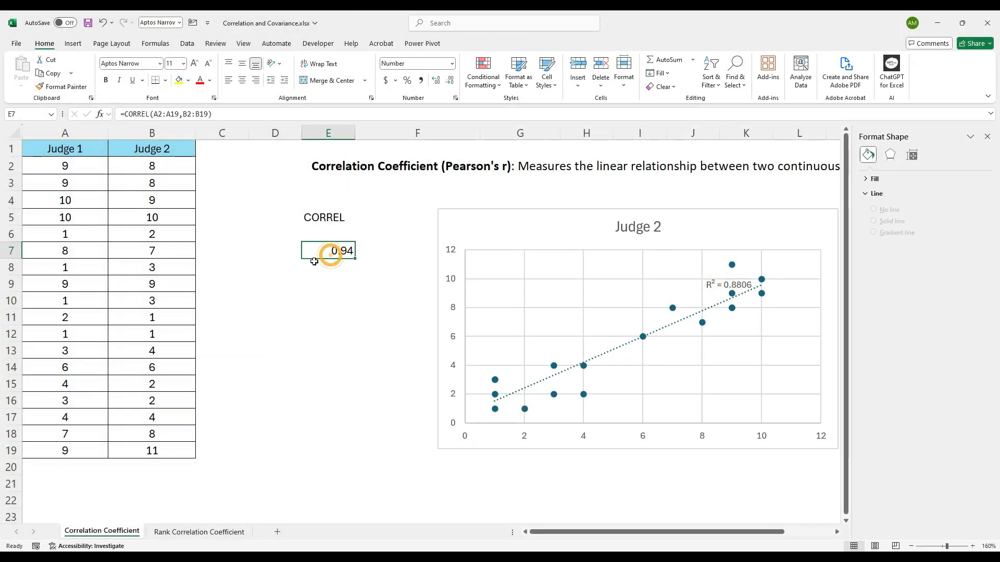
click(286, 255)
Step: Record the trendline's R-squared beside the chart, with the label R2 in D10 and 0.8806 in E10
click(285, 301)
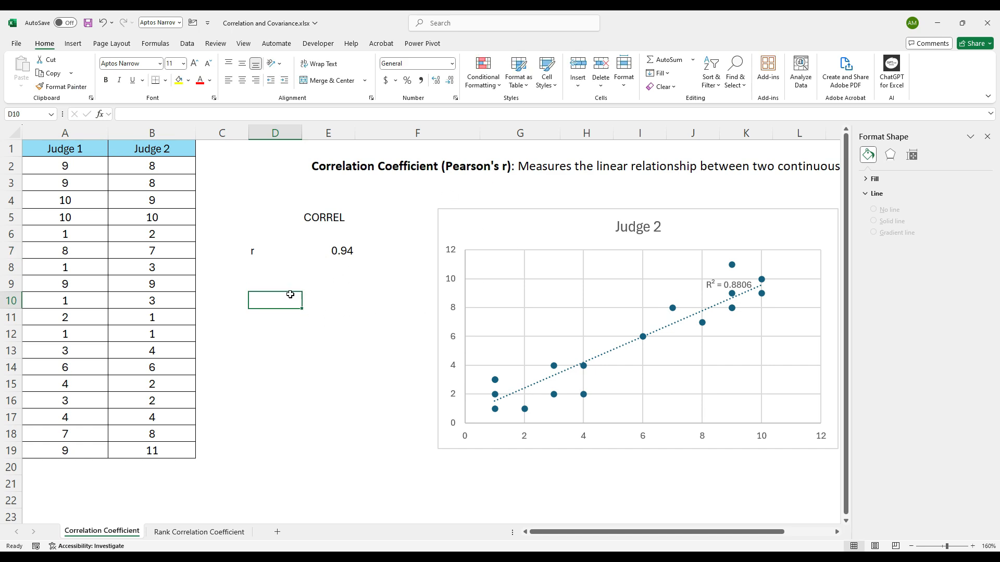
text(R2)
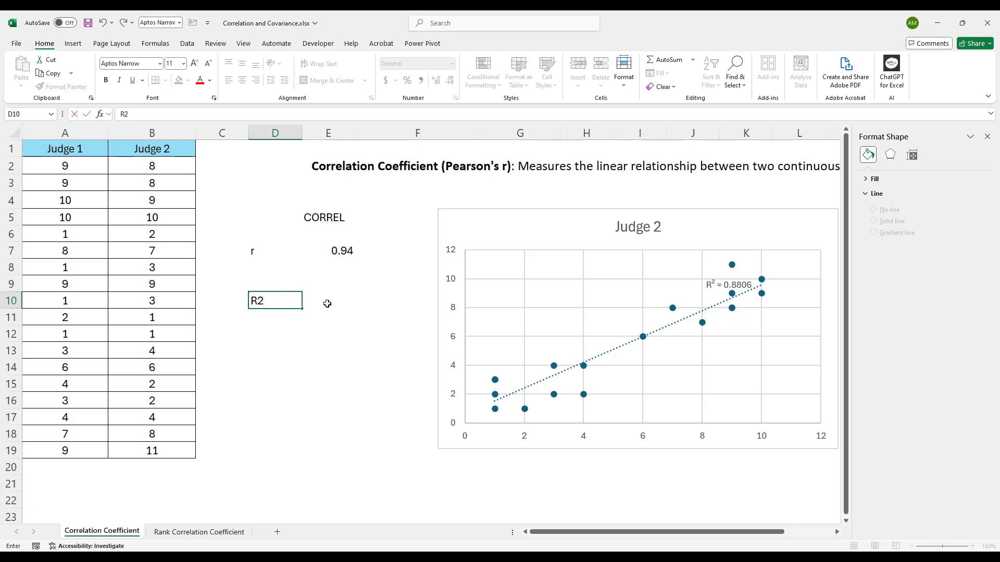
click(328, 303)
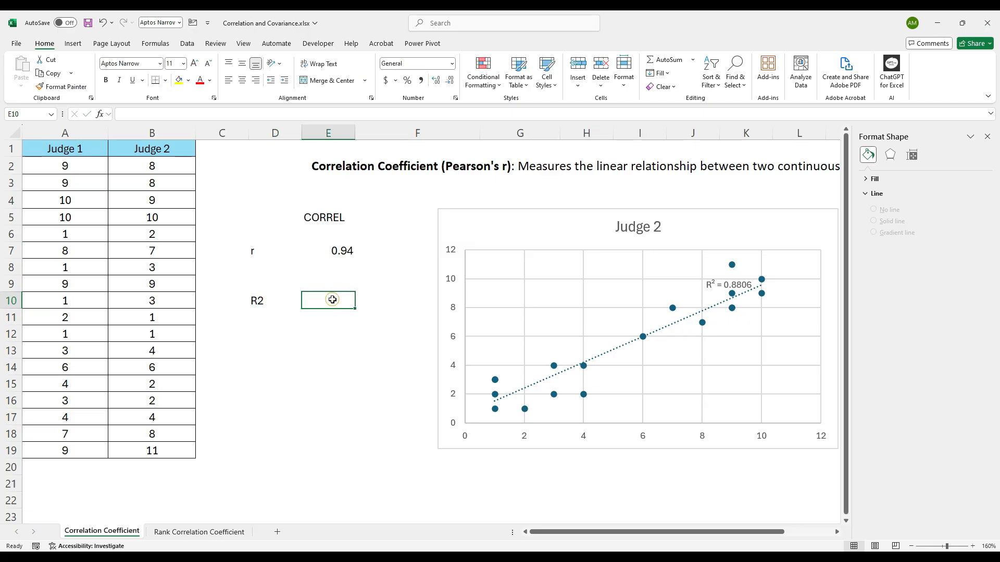
text(0.8806)
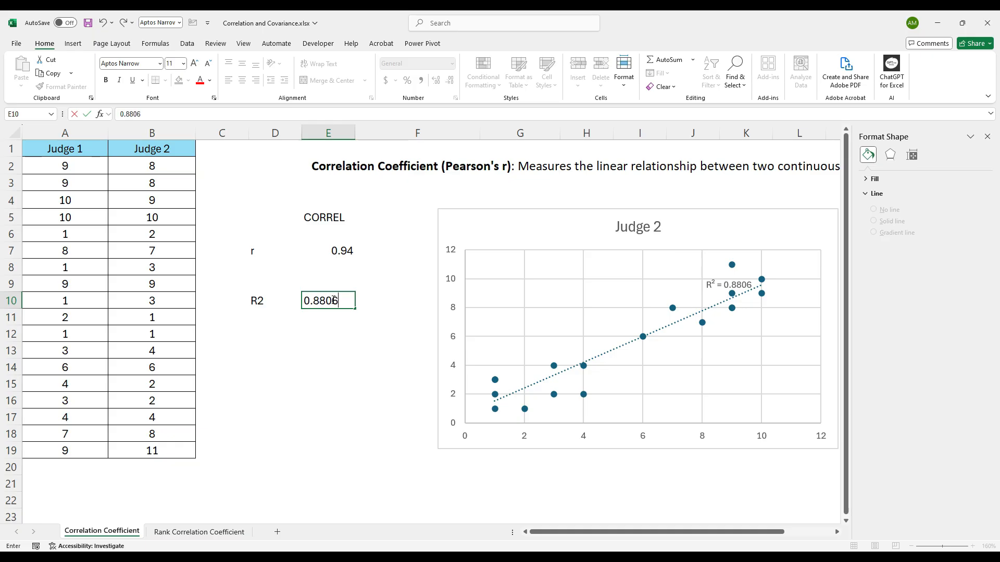
key(Return)
drag(257, 298, 330, 300)
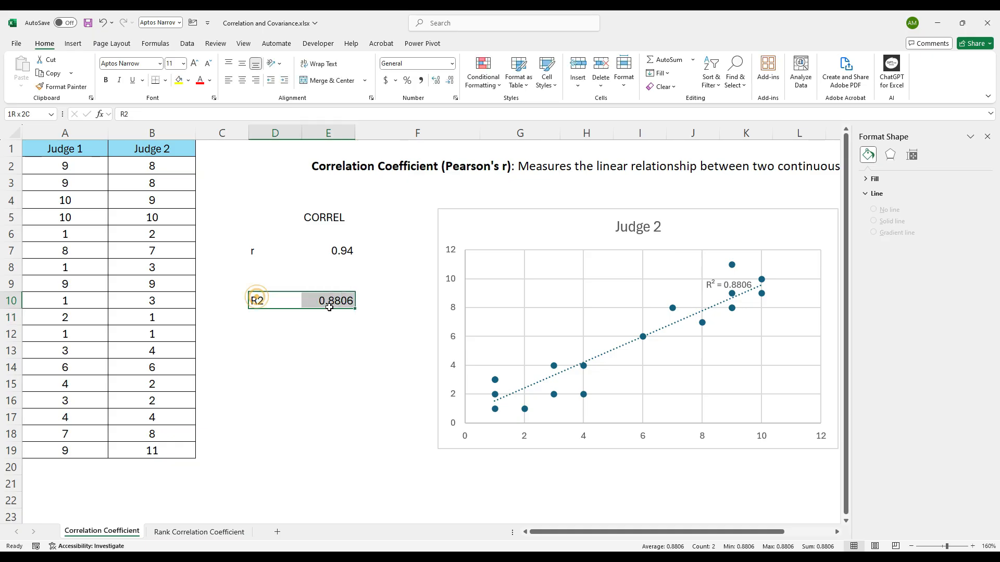
Step: Calculate the square root of the R2 value in cell E11 with =SQRT(E10)
click(328, 322)
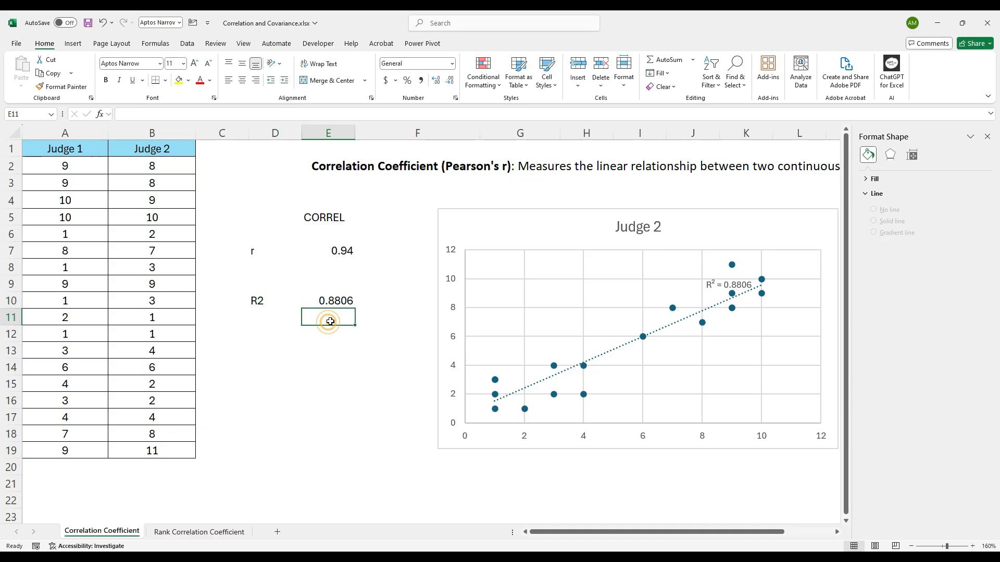
text(=sqrt)
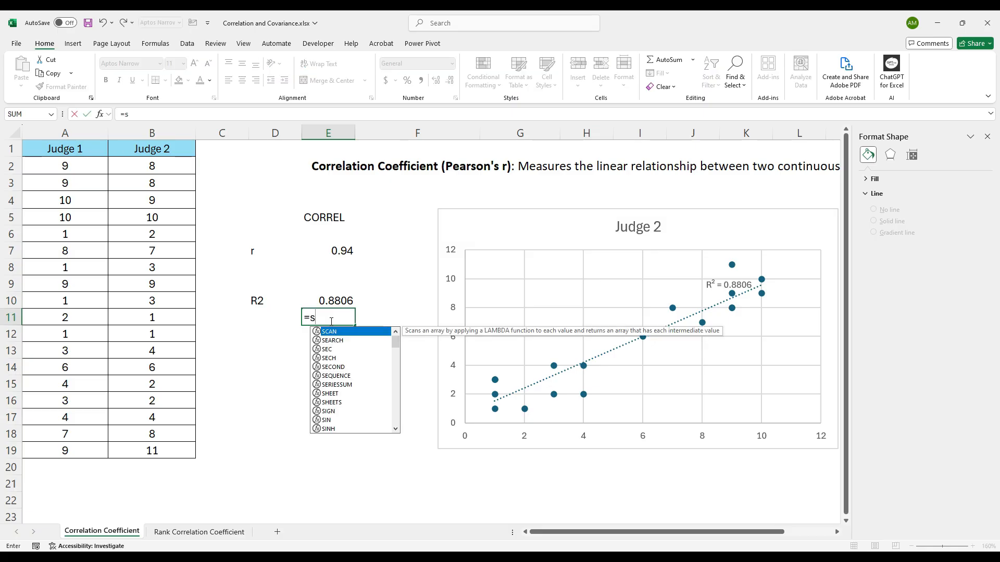
key(Tab)
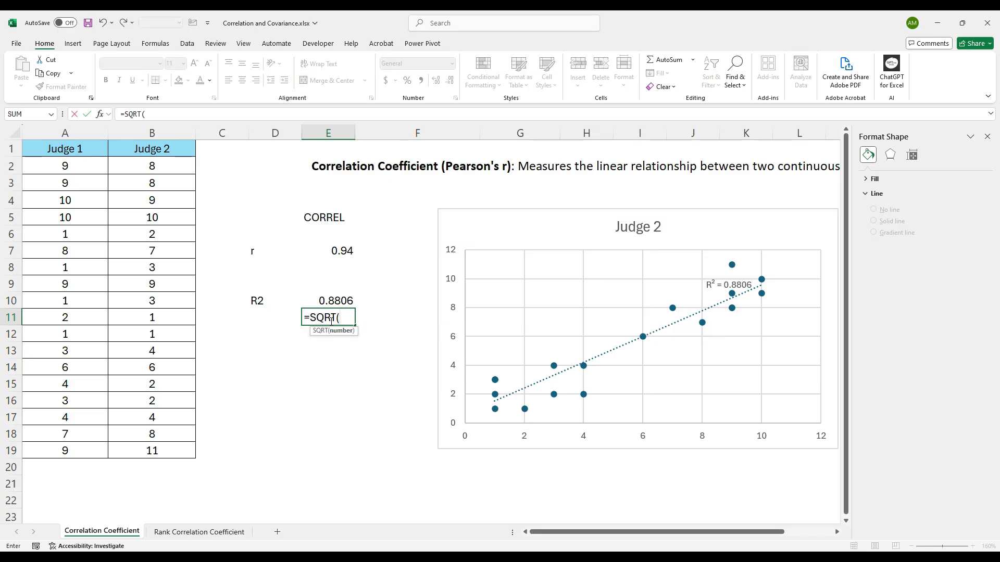
click(350, 301)
text())
key(Return)
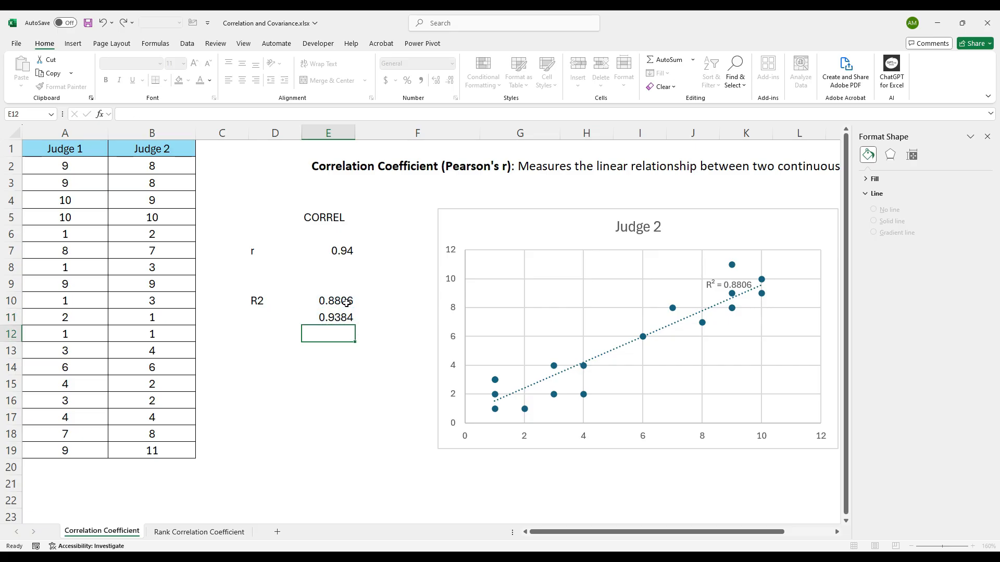
Step: Show the square root result in cell E11 with two decimal places
key(Up)
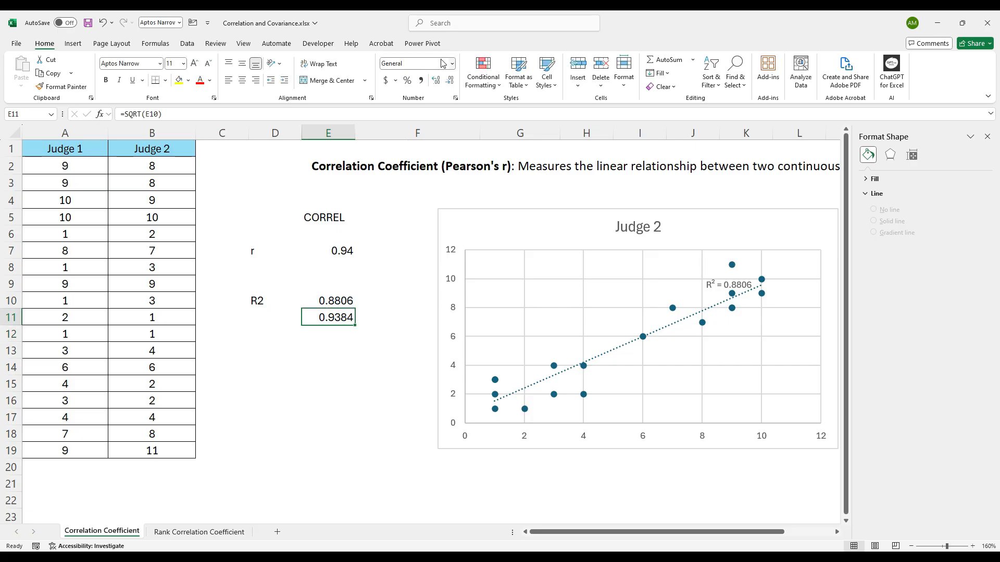
click(449, 81)
click(449, 81)
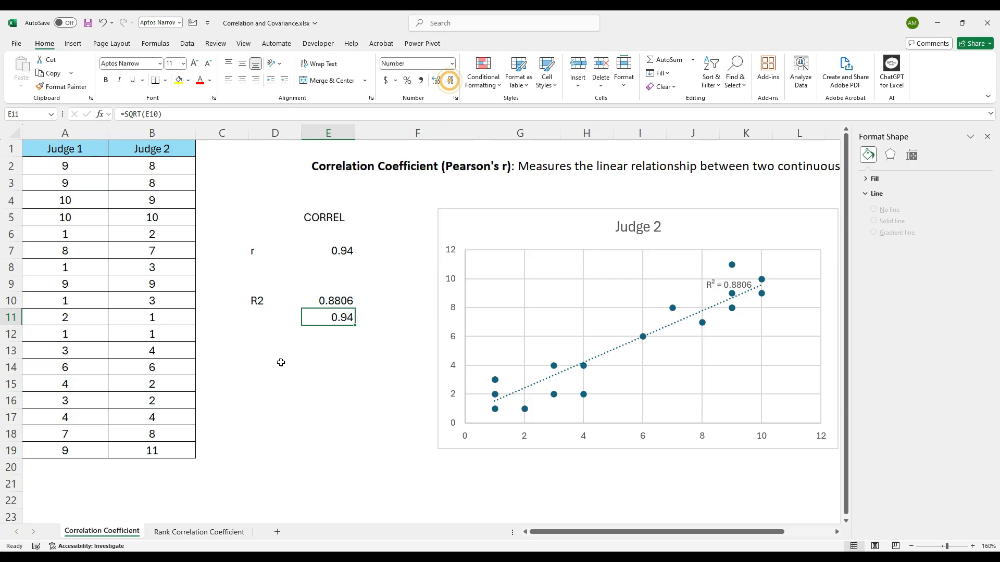
Step: Highlight the correlation in E7 and the square root in E11 with a yellow fill
ctrl+click(335, 250)
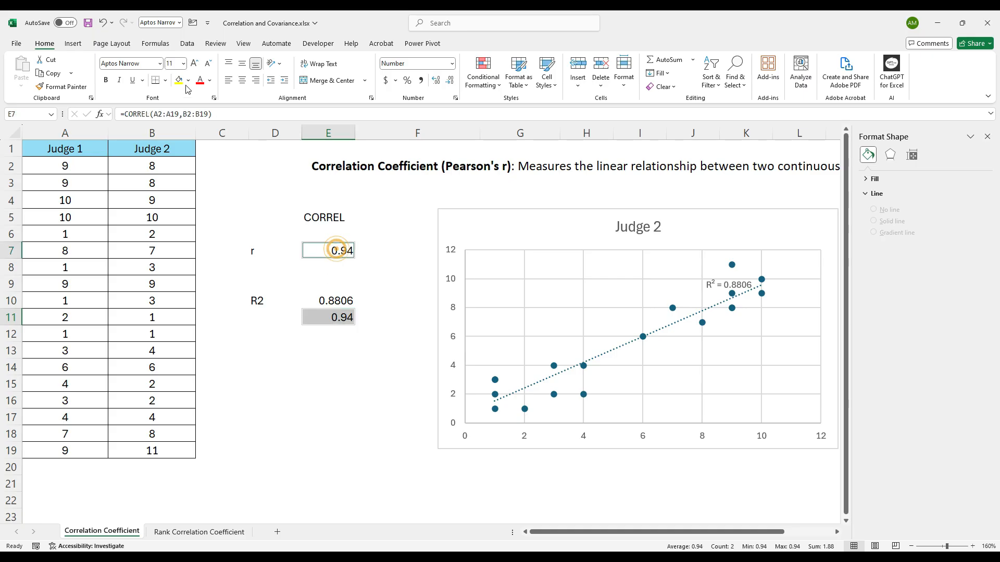
click(176, 80)
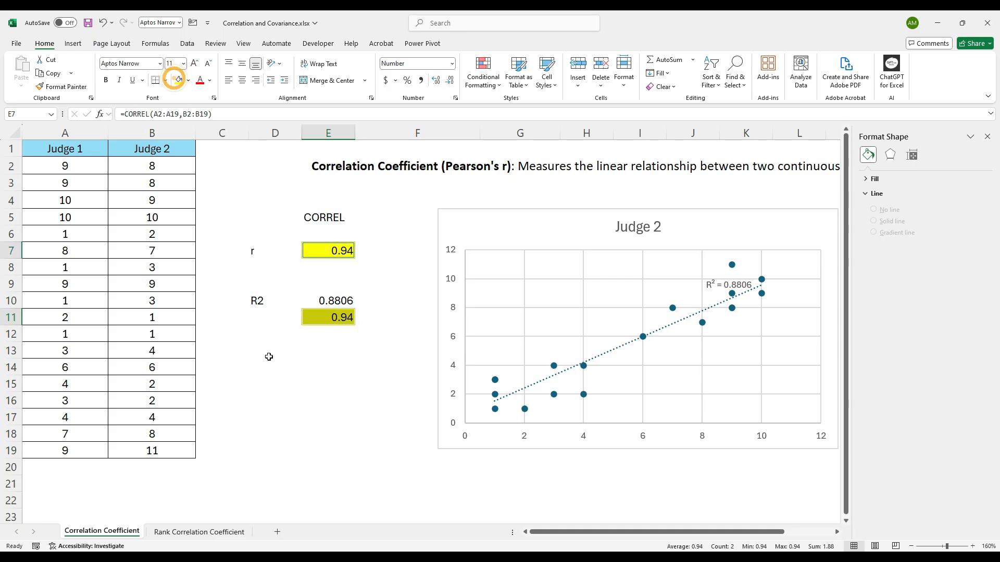
click(269, 361)
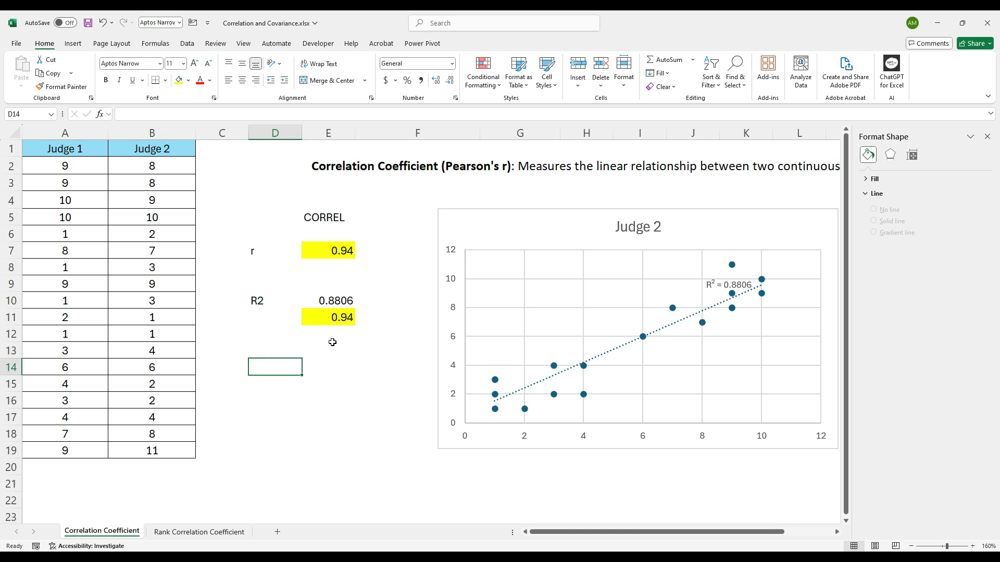
click(330, 259)
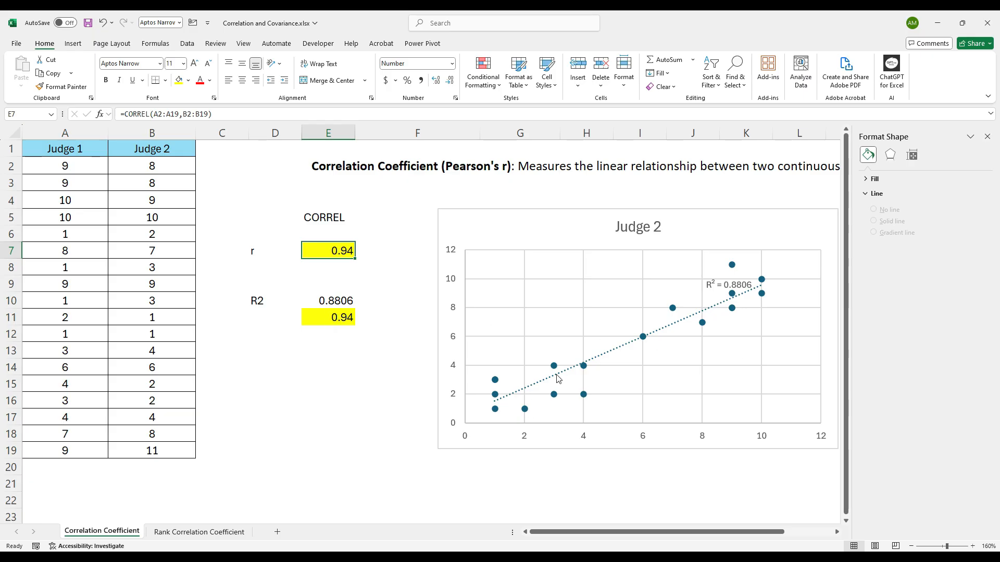
click(334, 317)
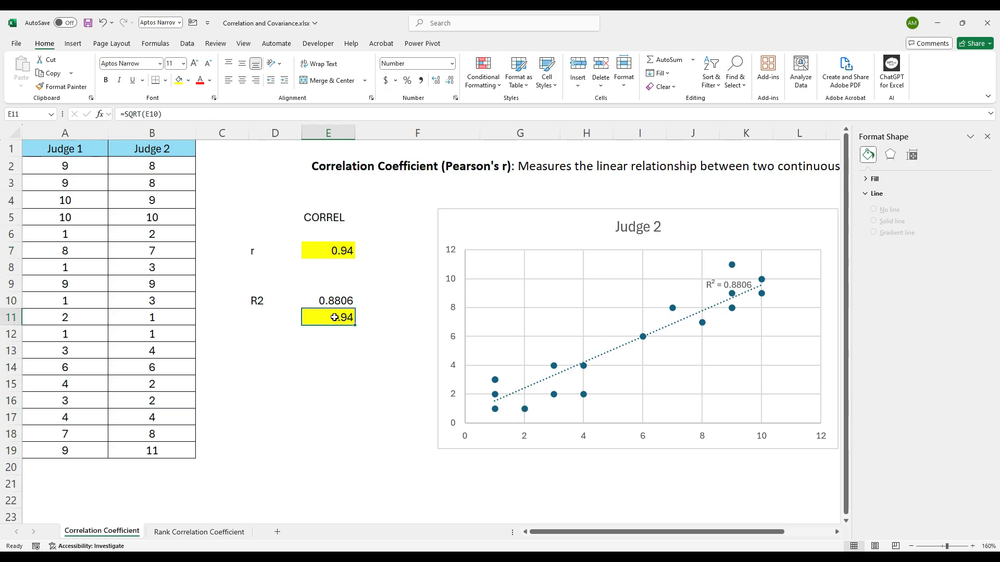
click(361, 382)
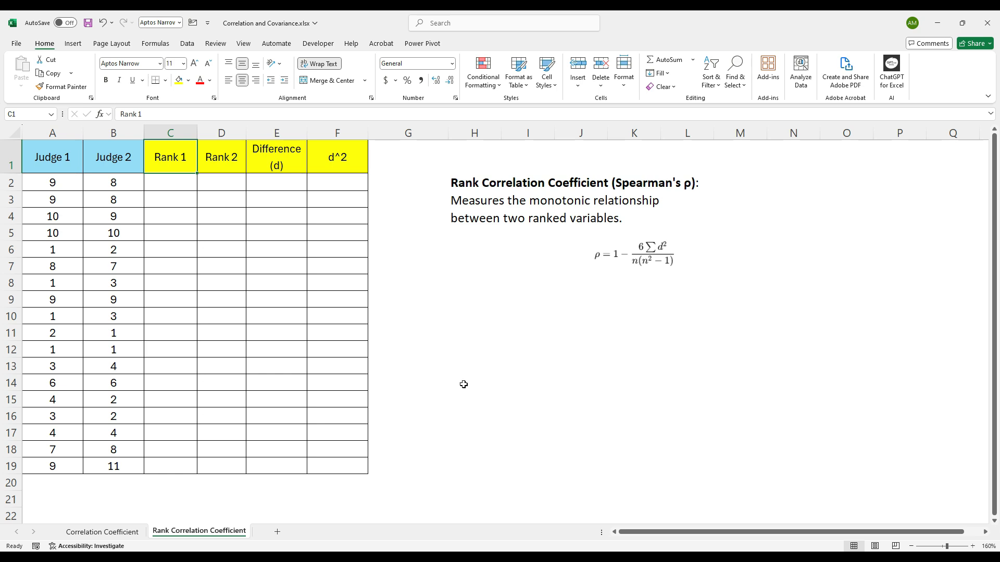
drag(48, 178, 94, 472)
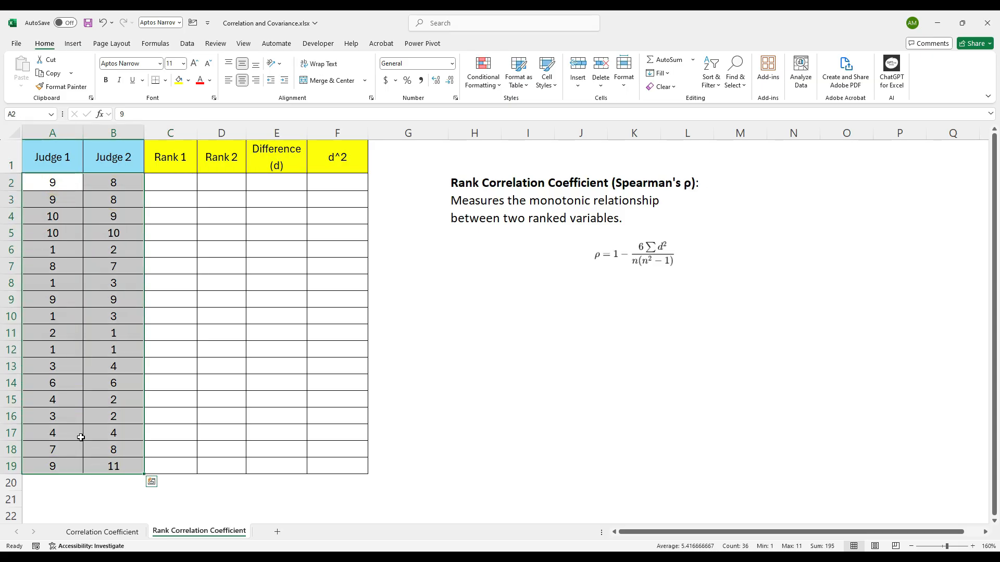
click(199, 377)
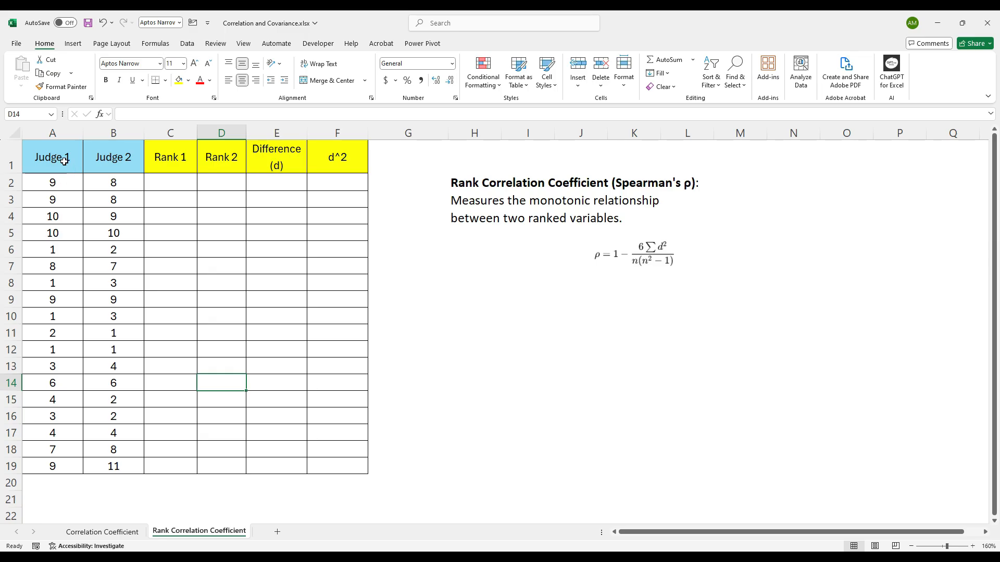
drag(64, 162, 105, 465)
Step: On the Rank Correlation Coefficient sheet, rank Judge 1's first score in descending order in C2 with =RANK.EQ(A2,A2:A19,0)
click(178, 184)
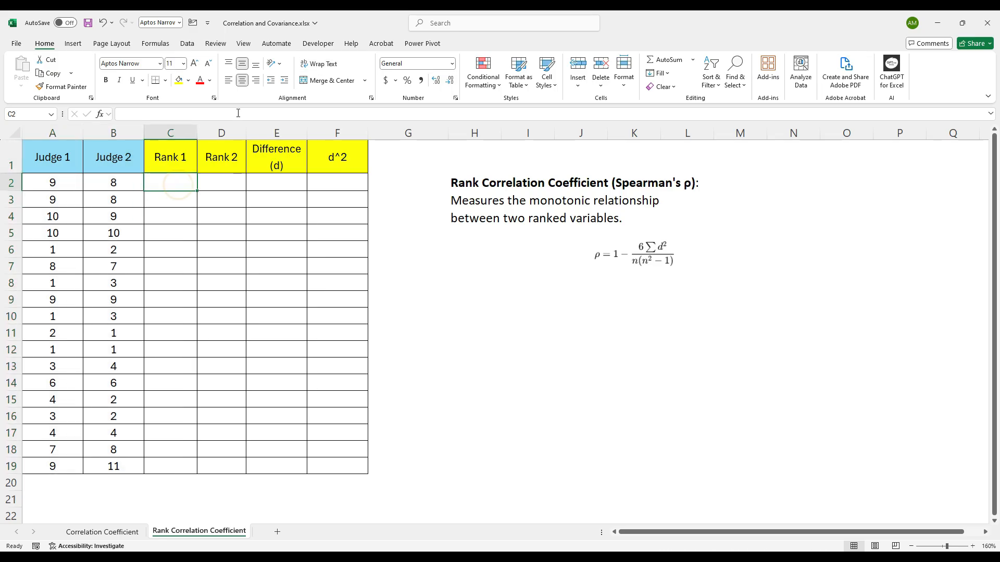
text(=r)
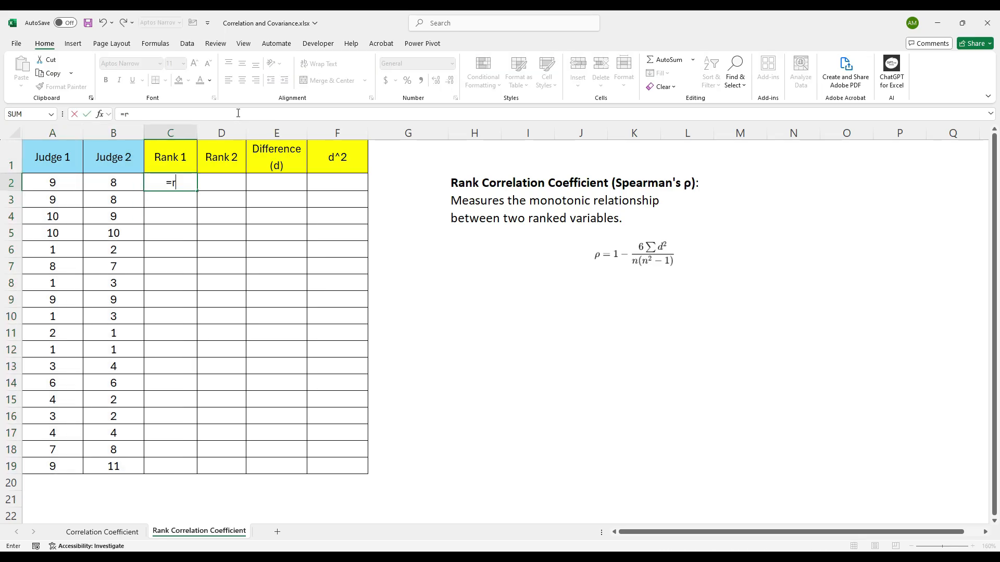
text(ank.eq)
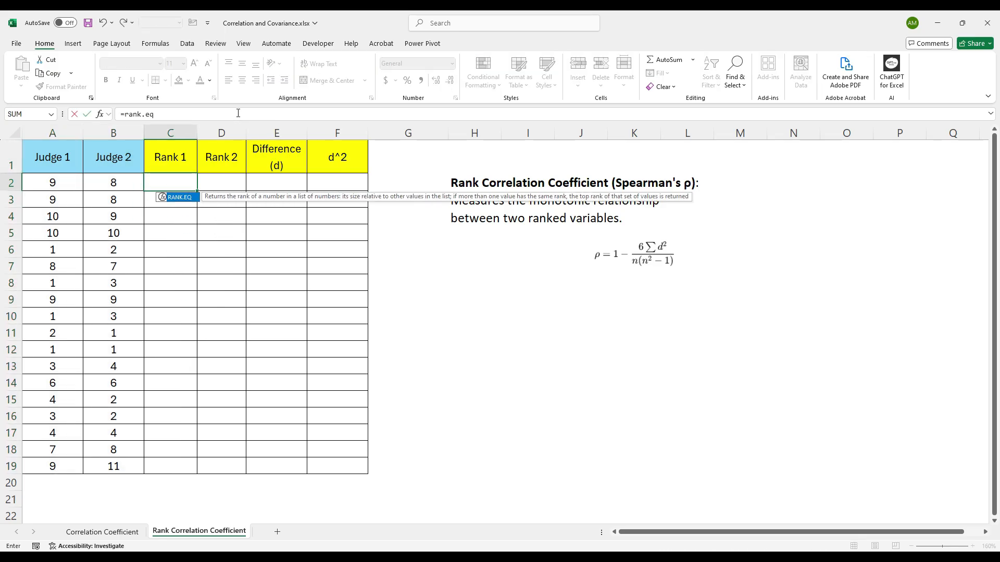
key(Tab)
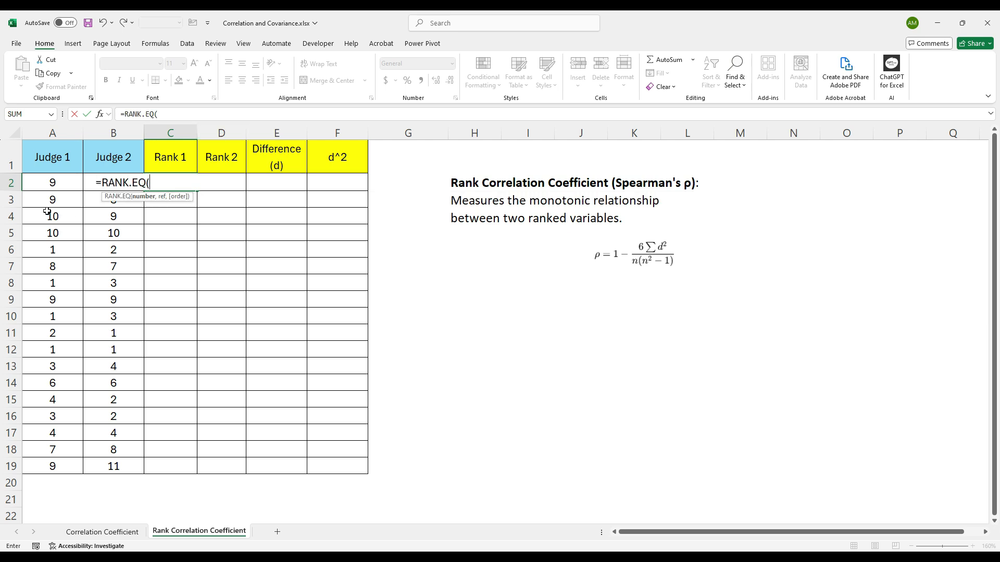
click(51, 182)
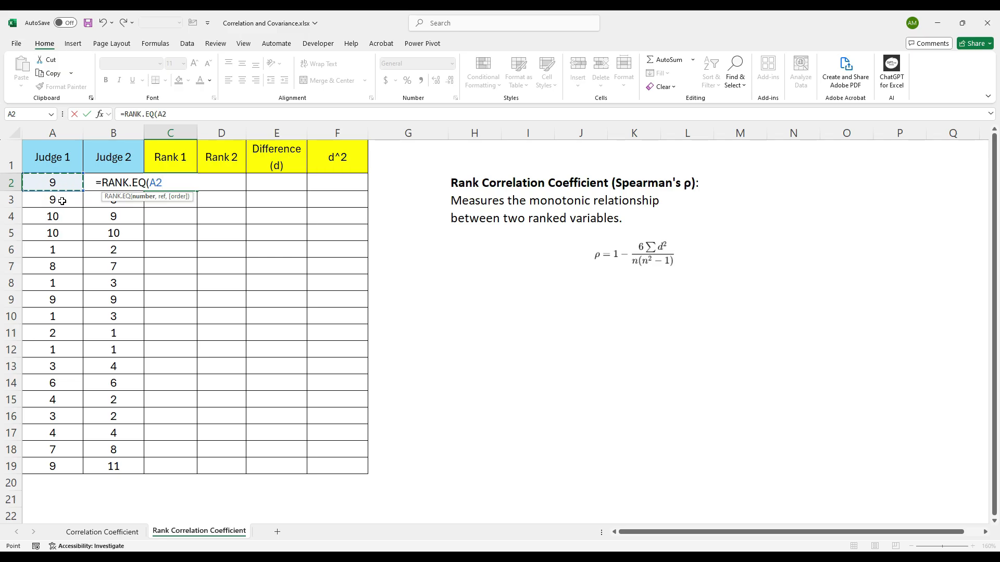
text(,)
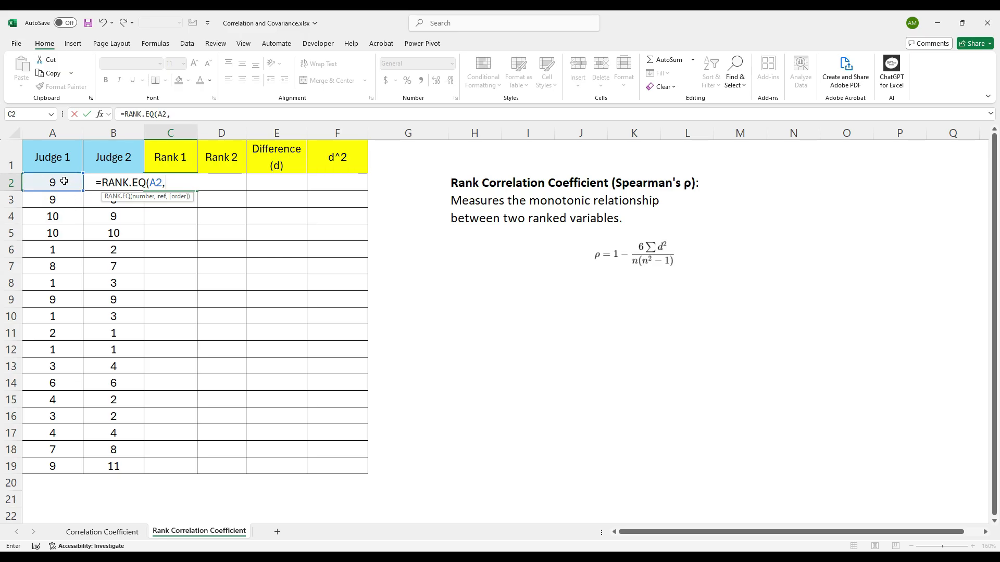
drag(64, 181, 46, 467)
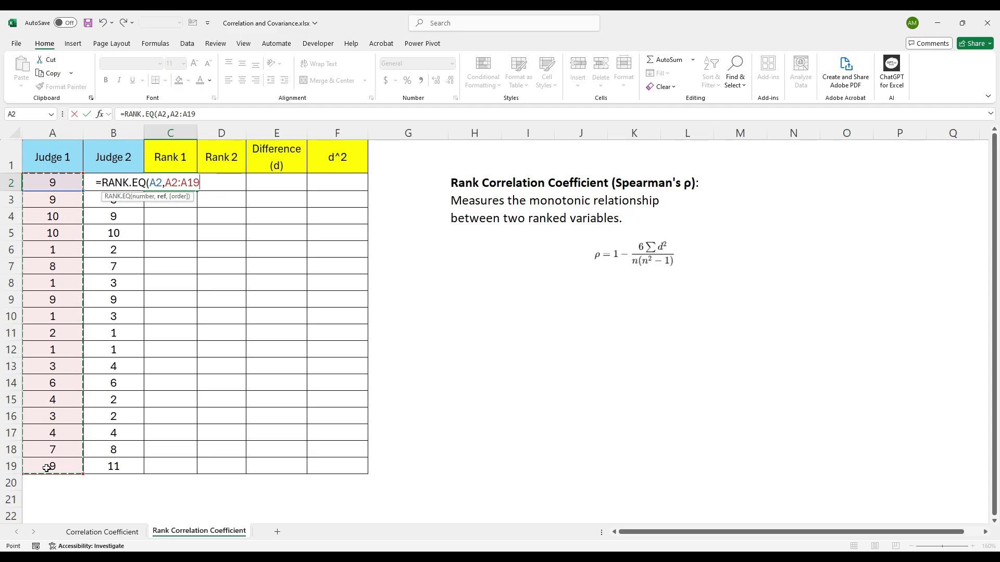
text(,)
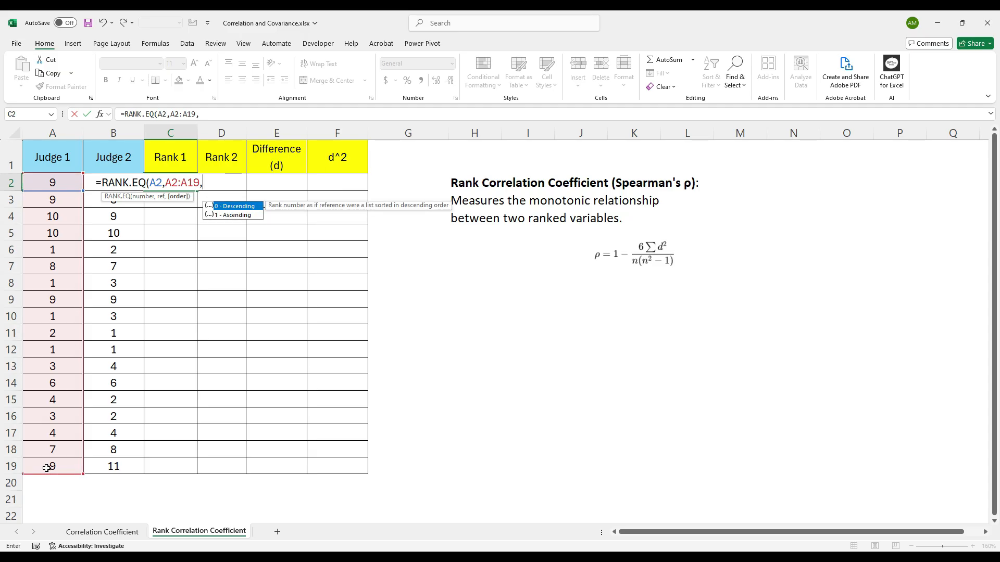
text(0)
key(BackSpace)
text(1)
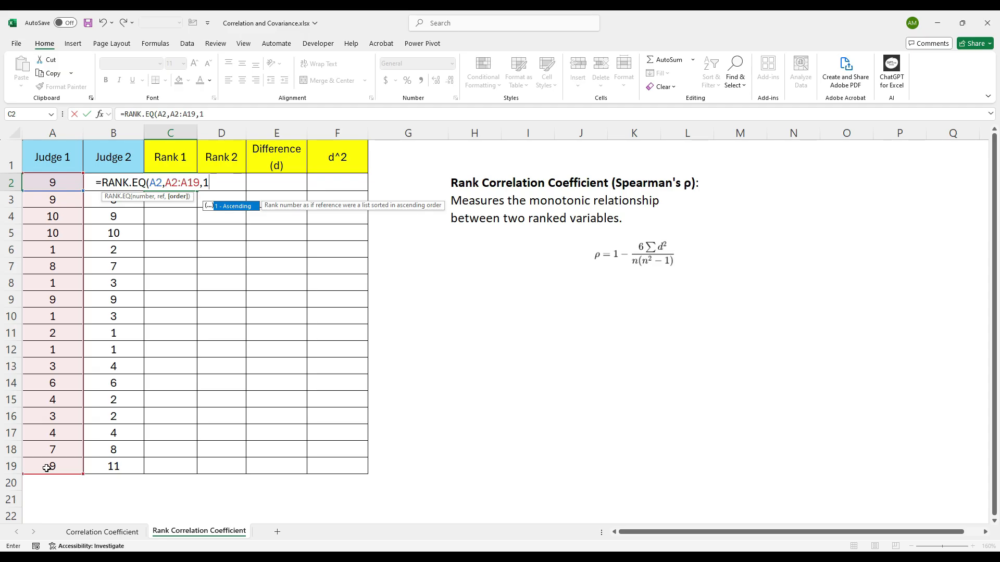
key(BackSpace)
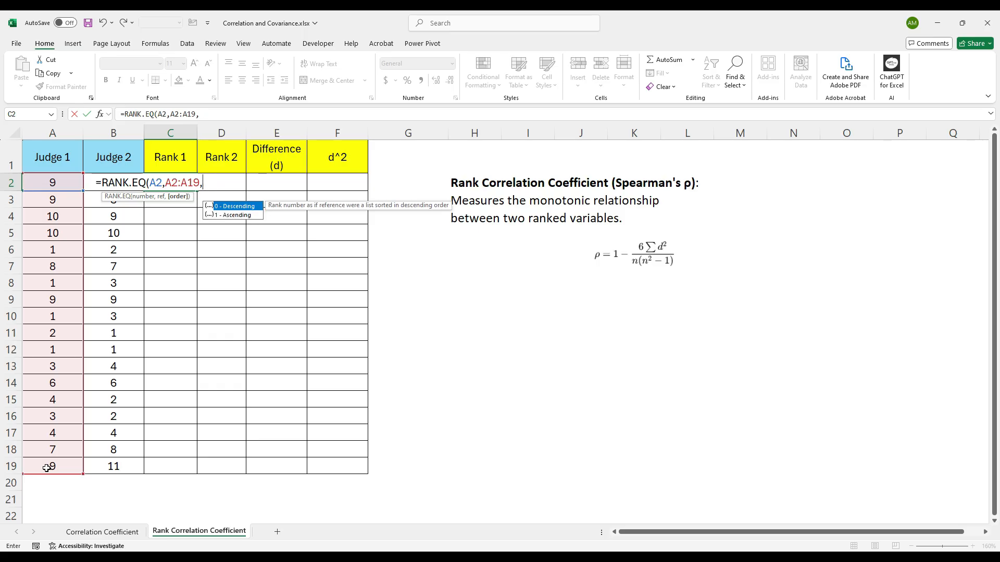
text(0))
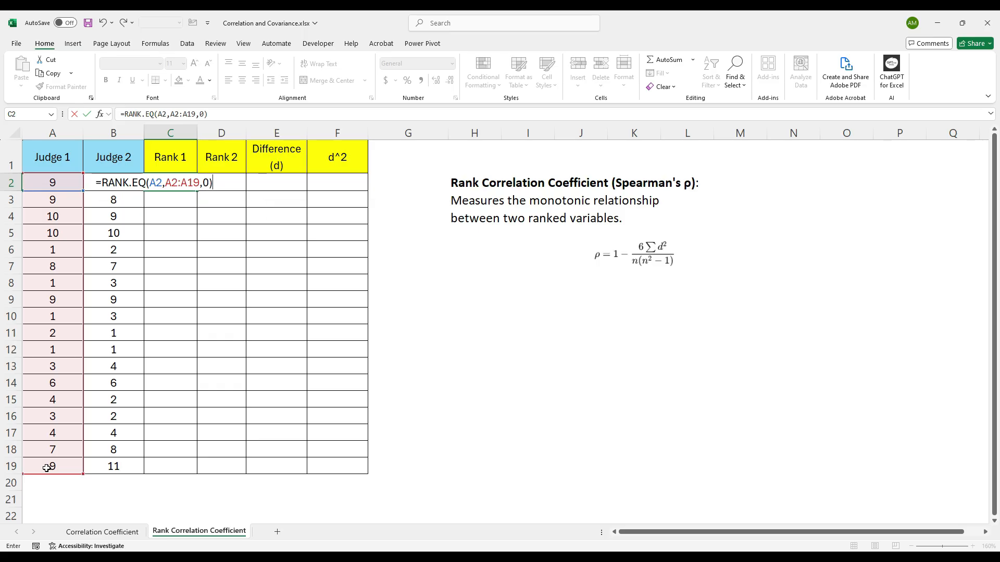
key(ctrl+Return)
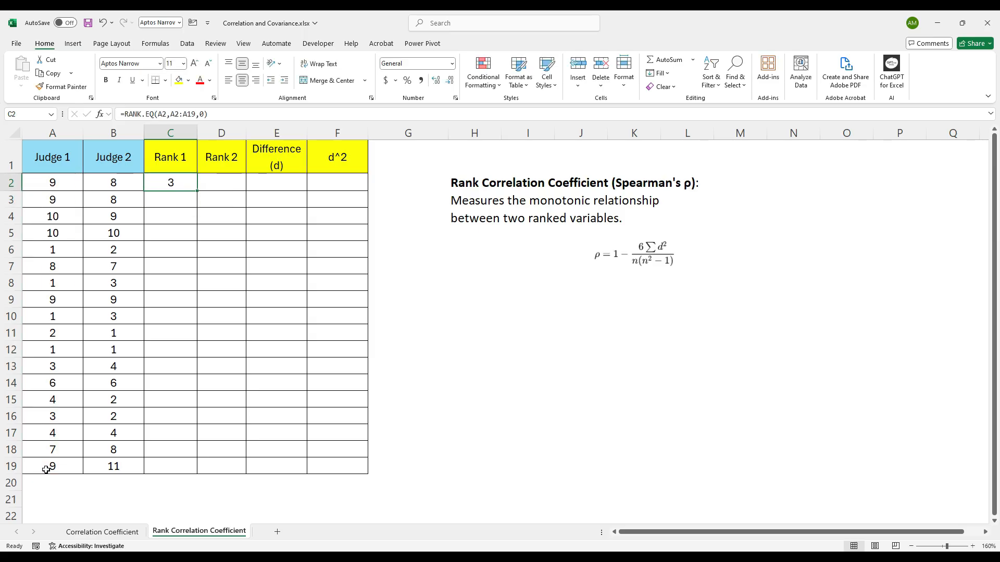
Step: Make the reference range in C2's rank formula absolute, as =RANK.EQ(A2,$A$2:$A$19,0)
click(175, 113)
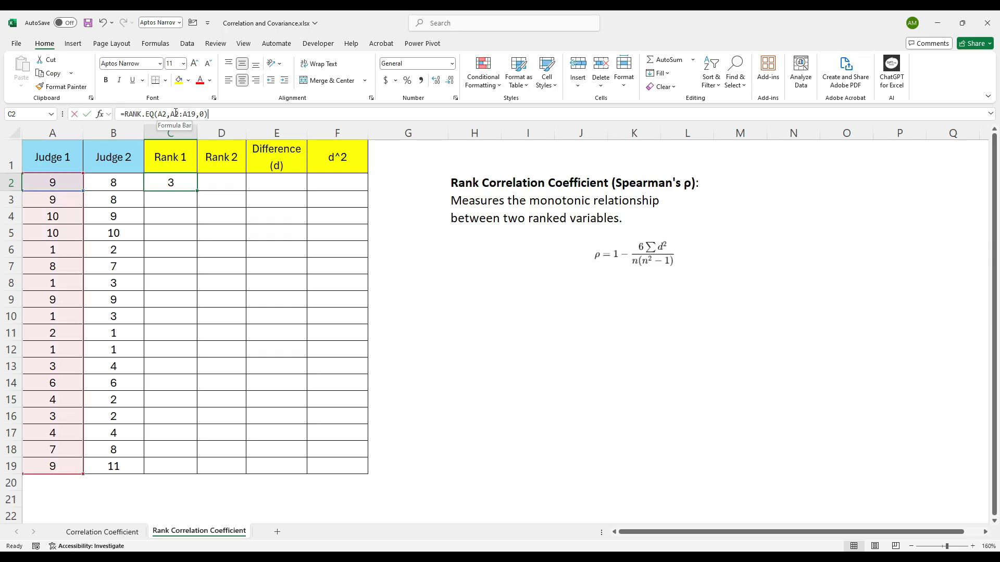
key(F4)
double_click(196, 114)
key(F4)
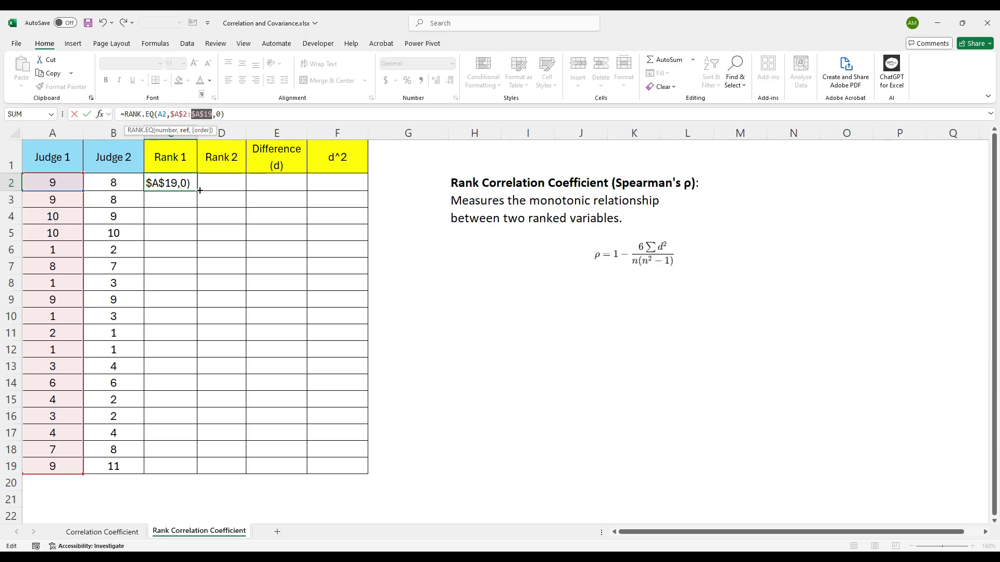
key(Return)
click(176, 183)
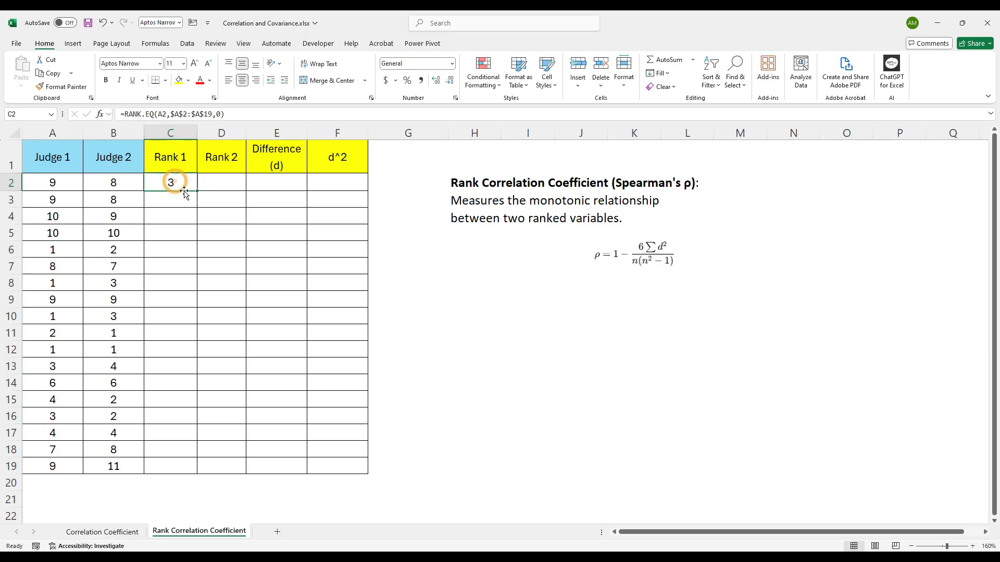
Step: Fill the Judge 1 rank formula from C2 down through C19
double_click(197, 191)
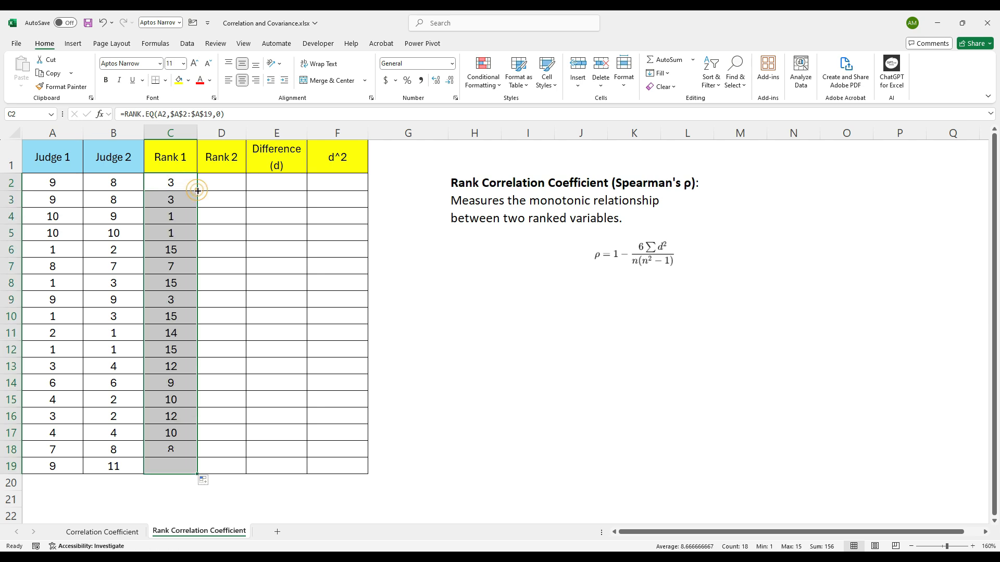
Step: Compare Judge 1's highest and lowest scores in column A with their ranks in the Rank 1 column
click(62, 217)
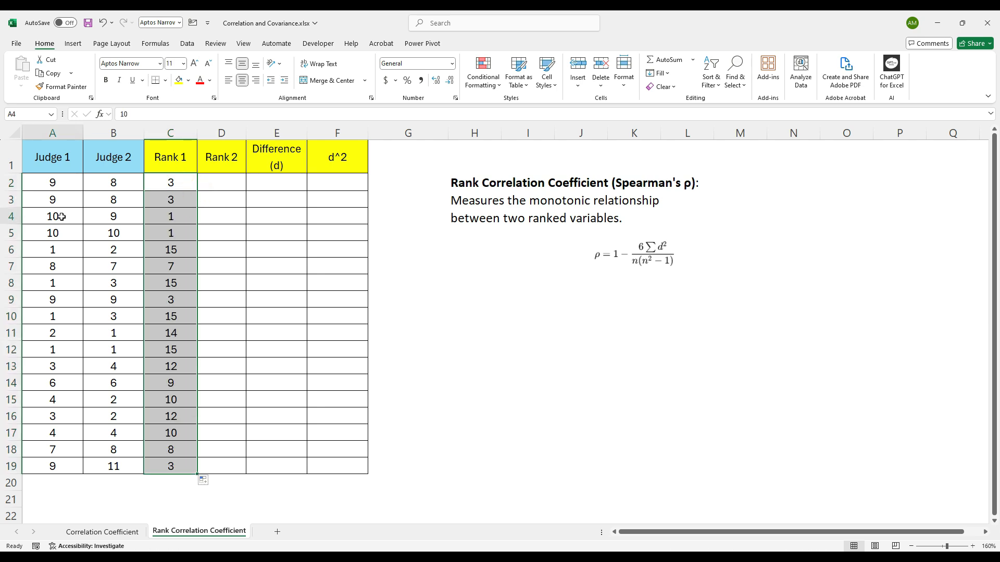
drag(61, 217, 62, 233)
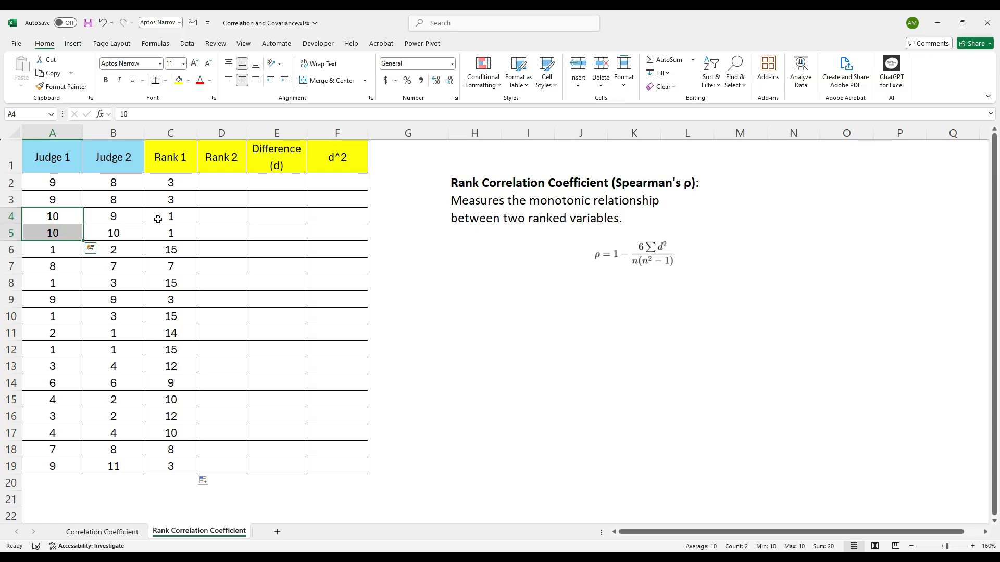
ctrl+drag(157, 219, 151, 233)
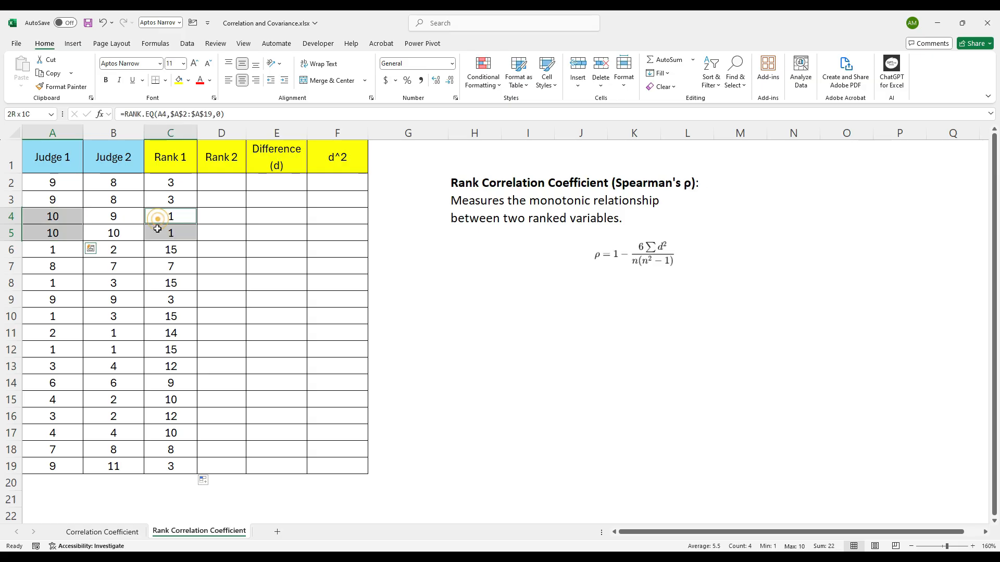
click(63, 252)
ctrl+click(61, 284)
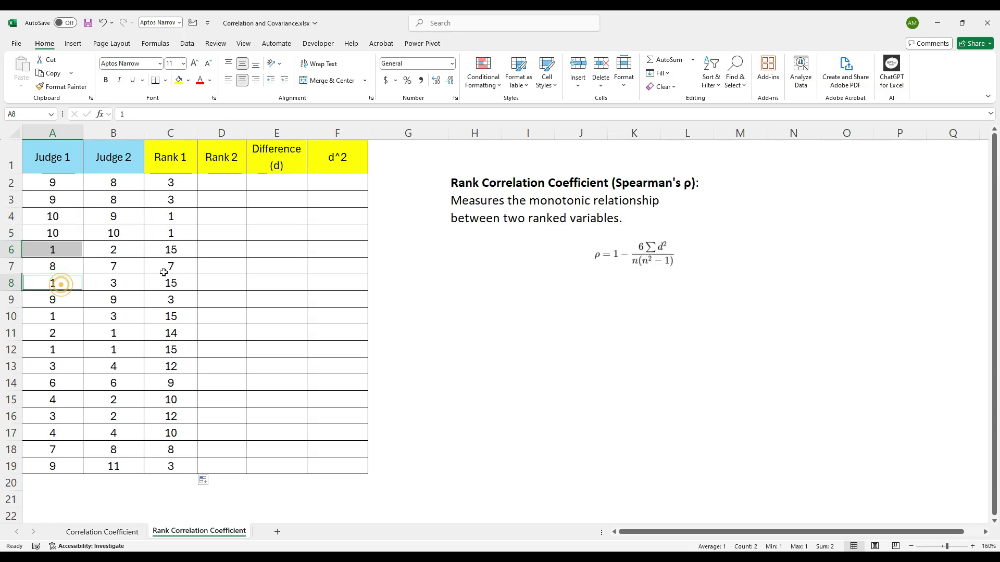
click(171, 251)
click(171, 283)
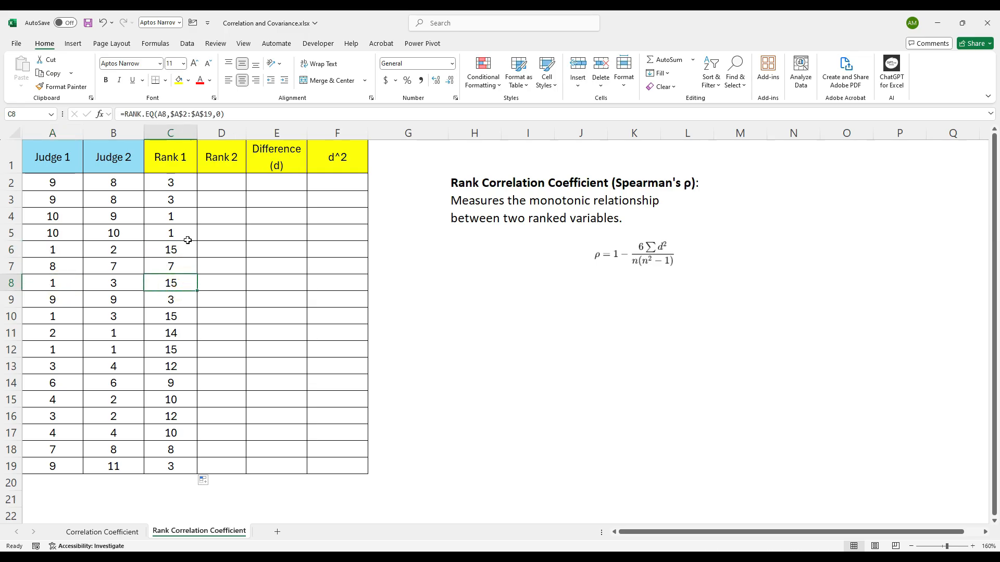
click(173, 183)
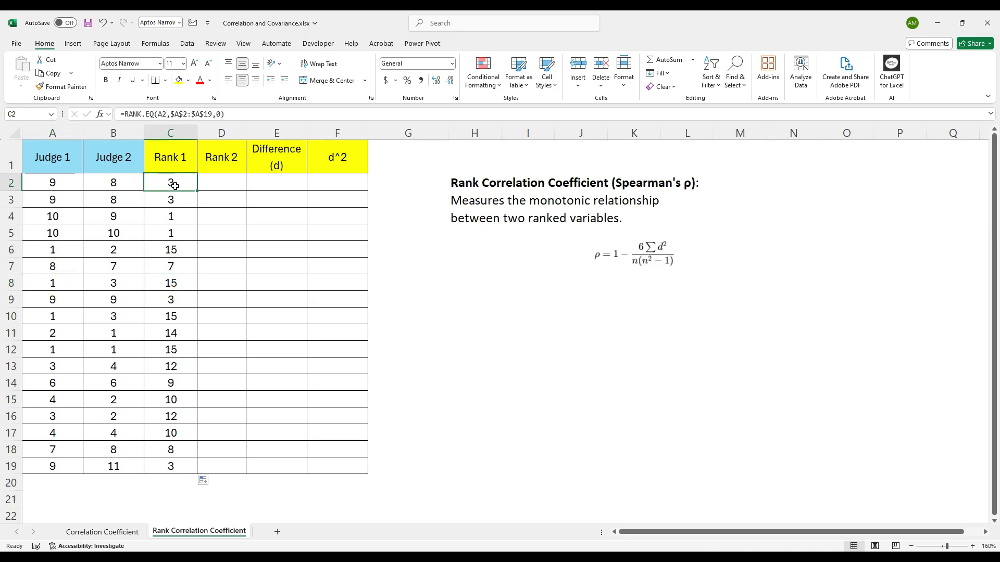
Step: Rank Judge 2's first score in descending order in D2 with =RANK.EQ(B2,$B$2:$B$19,0)
click(233, 187)
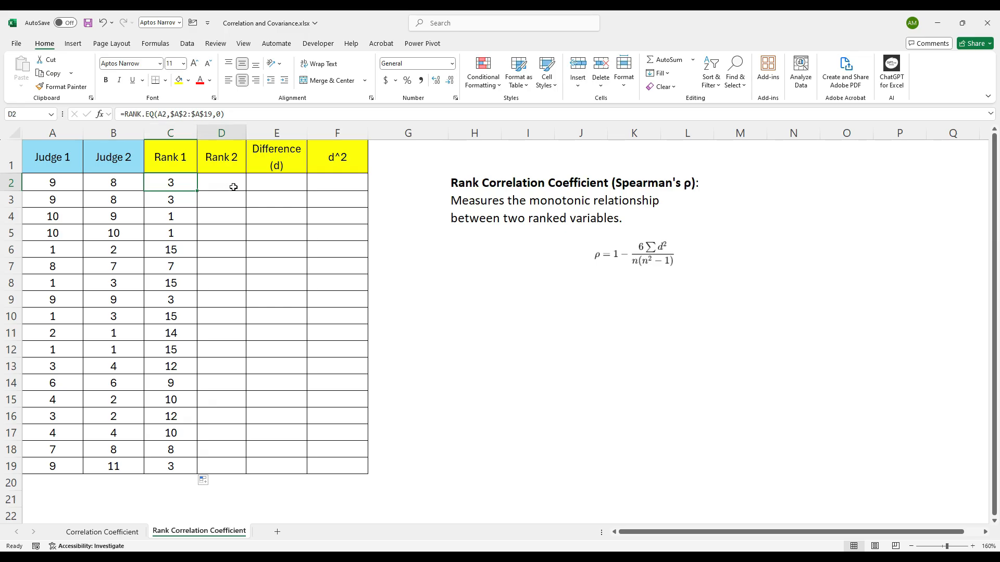
text(=rank)
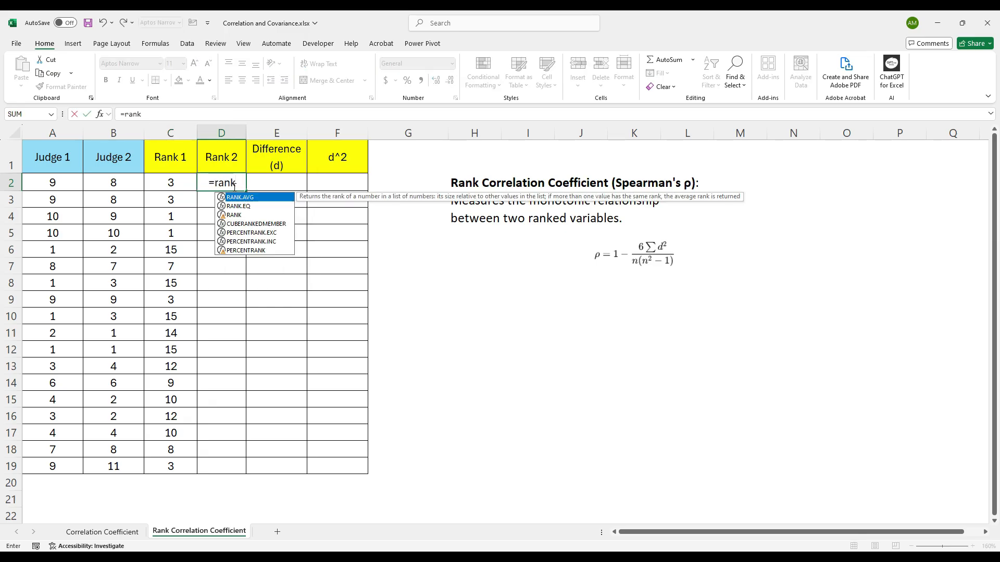
key(Down)
key(Tab)
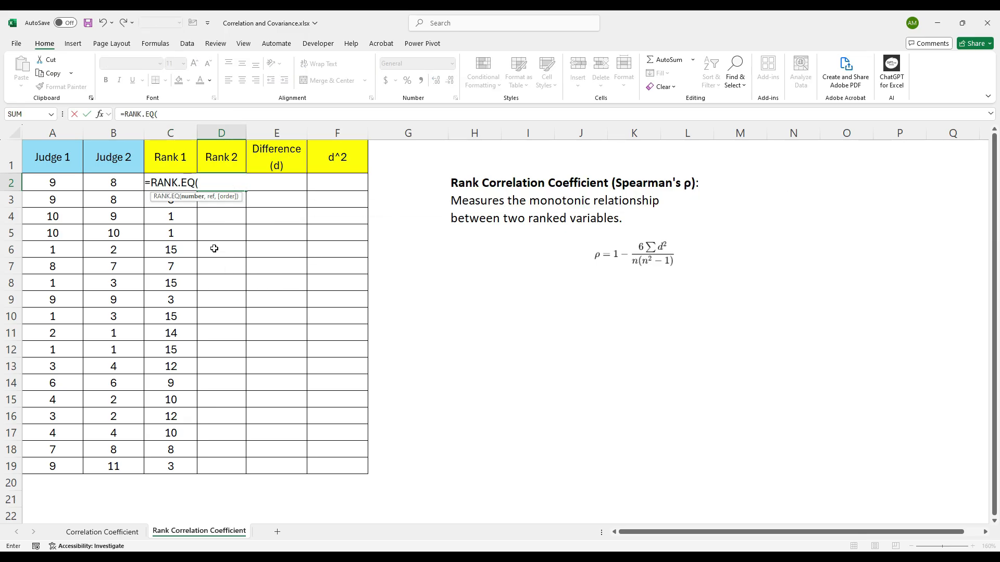
click(121, 183)
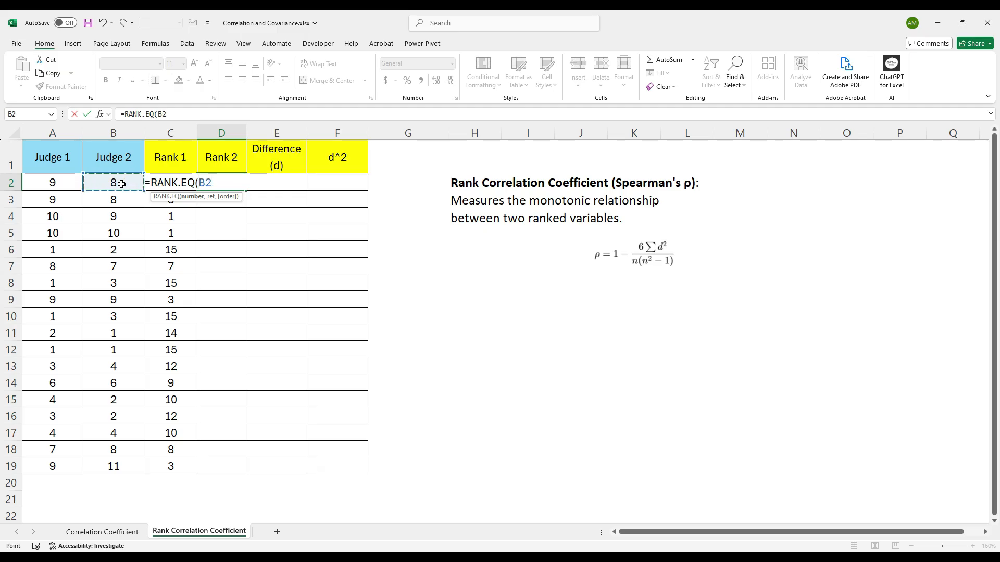
text(,)
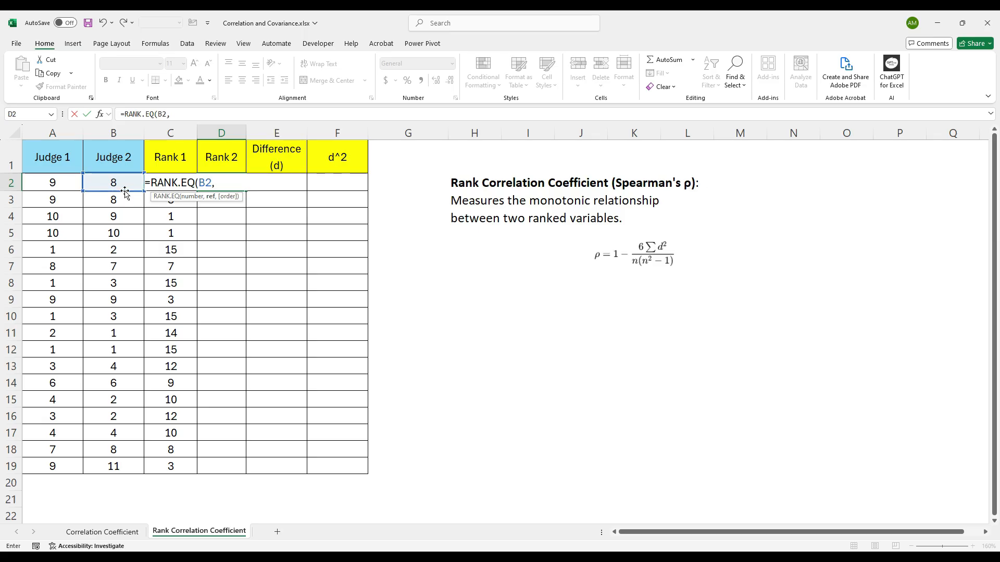
click(122, 182)
drag(122, 183, 115, 465)
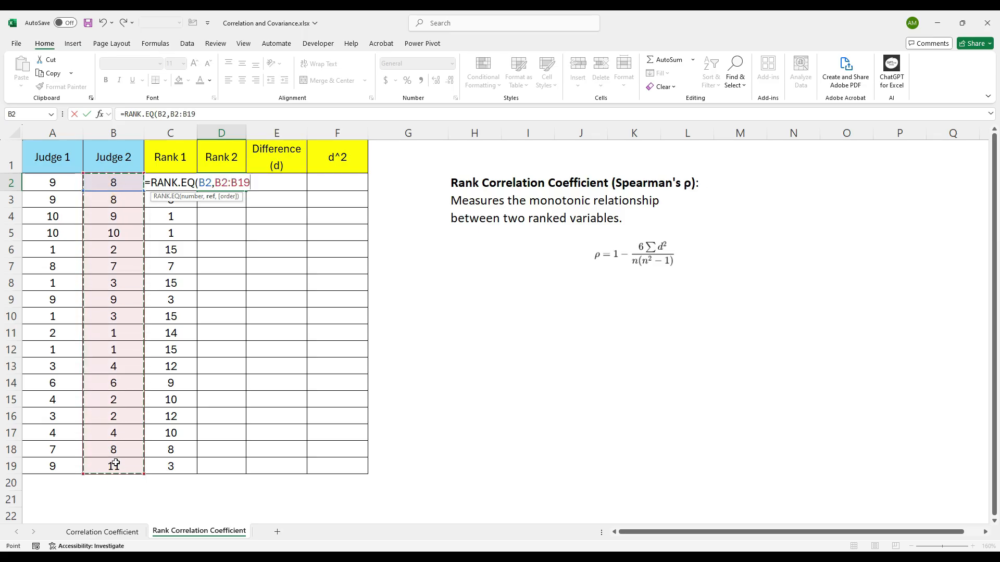
key(F4)
text(,0))
key(Return)
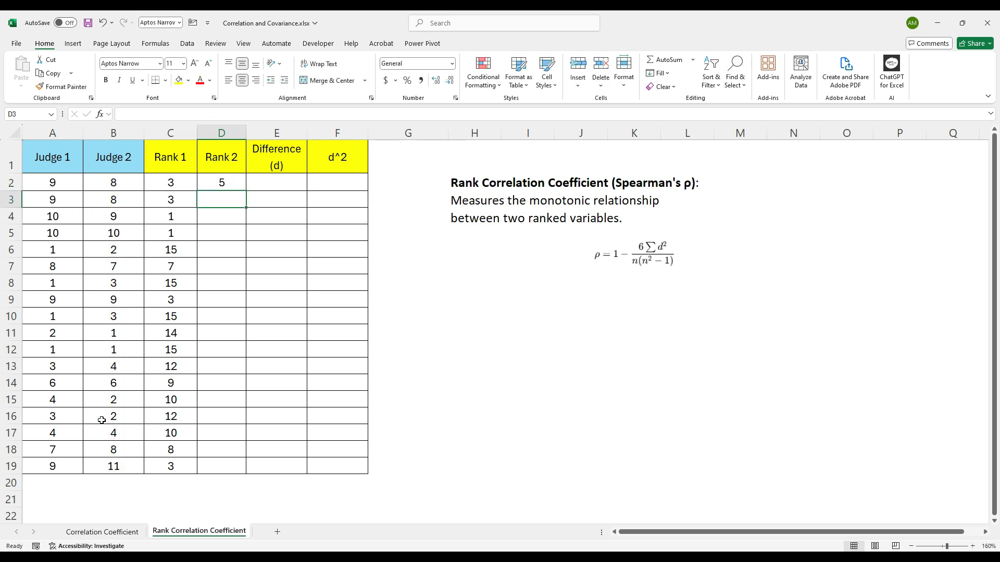
Step: Fill the Judge 2 rank formula from D2 down through D19, and review the score columns against the rank columns
click(223, 183)
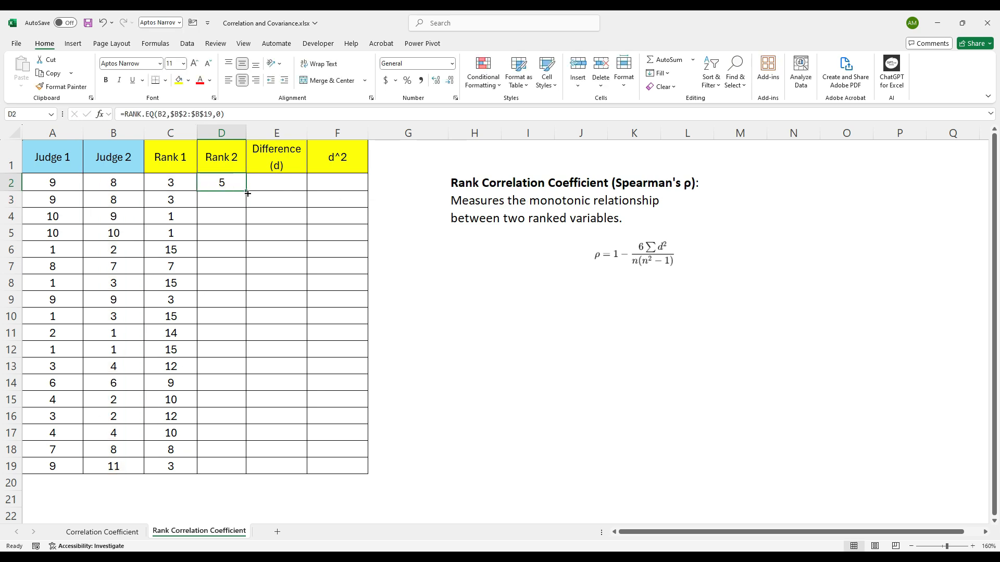
double_click(247, 193)
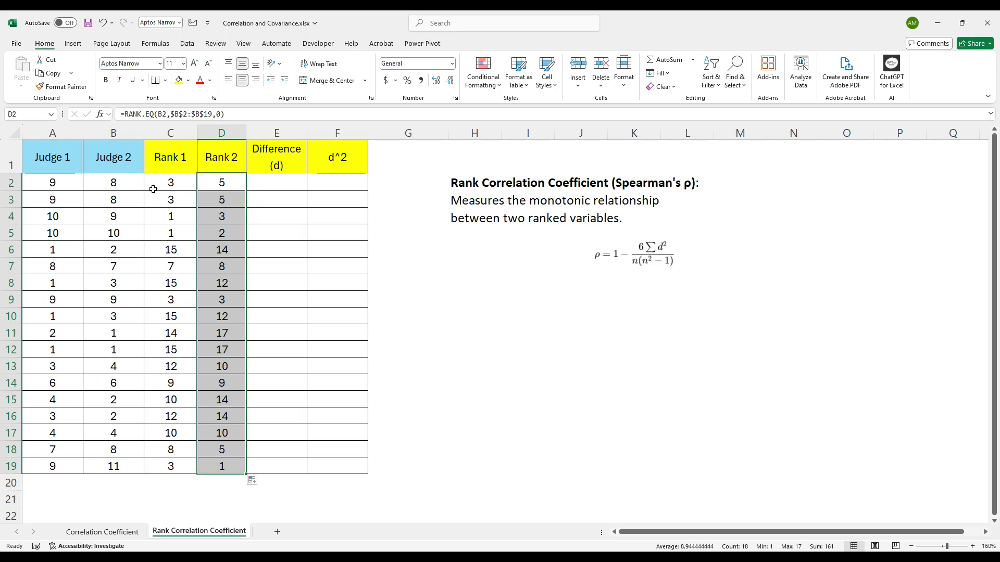
drag(45, 134, 110, 135)
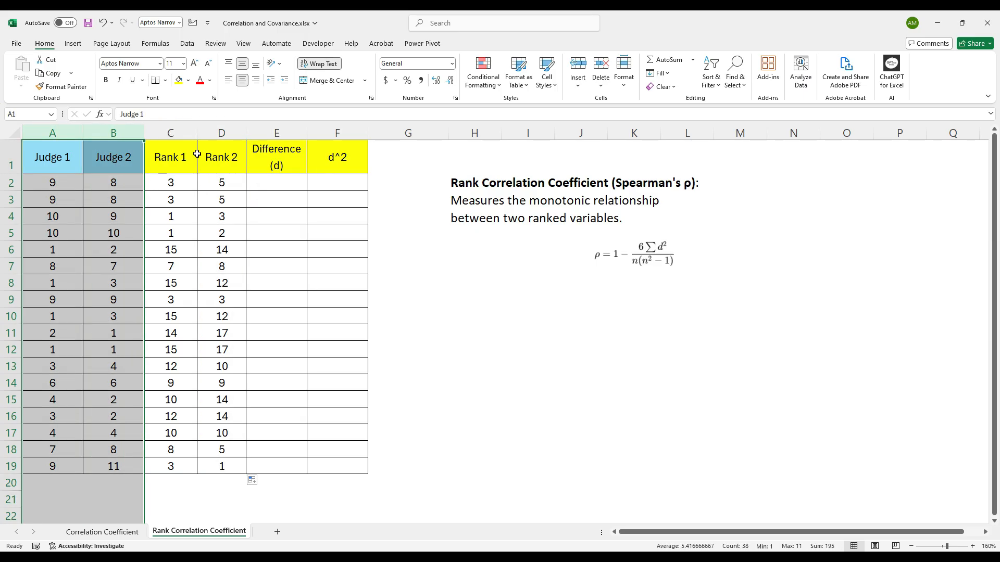
drag(168, 131, 221, 132)
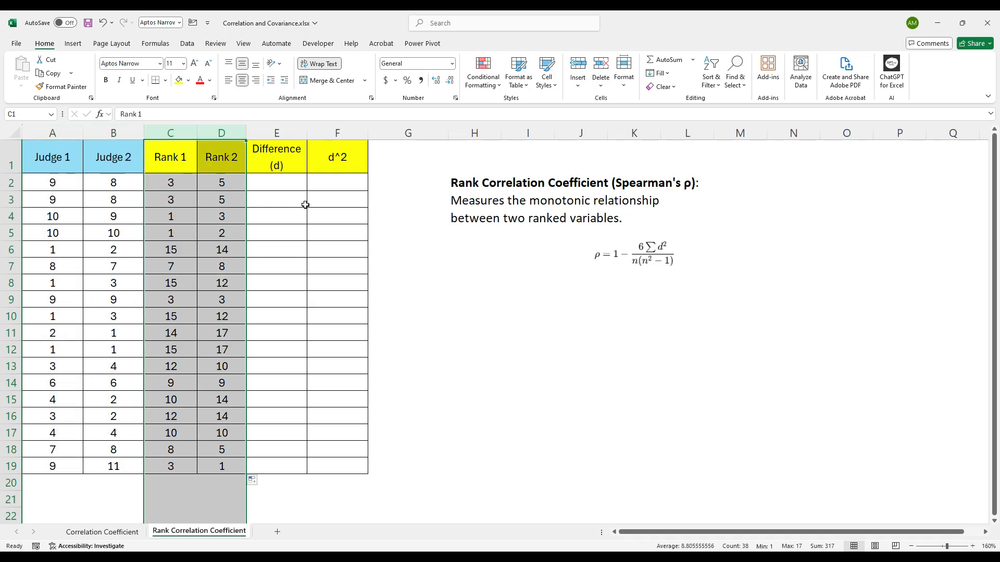
Step: Calculate the rank difference in E2 with =D2-C2 and fill it down through E19
click(289, 182)
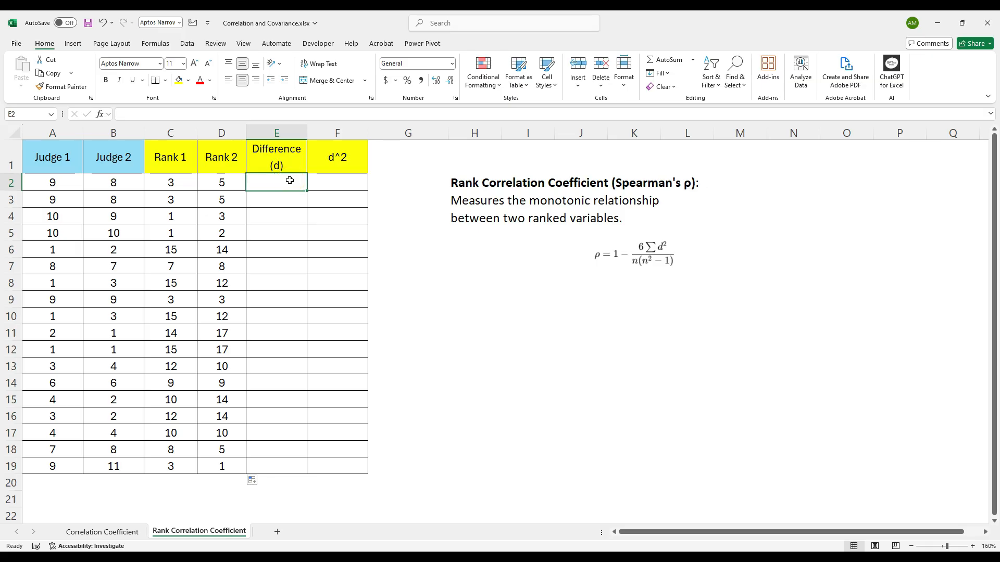
double_click(289, 181)
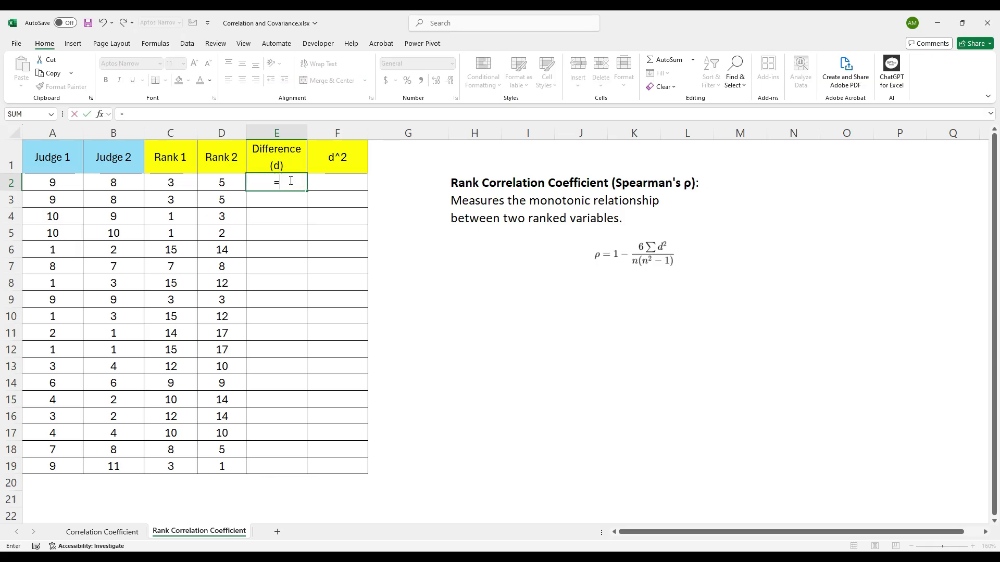
key(Left)
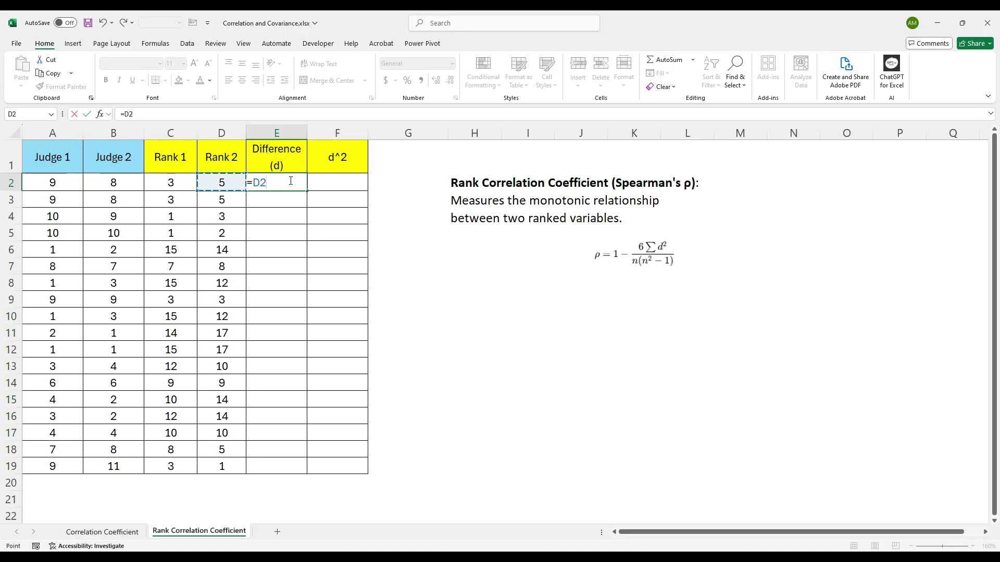
text(-)
key(Left)
key(Left)
key(Left)
key(Right)
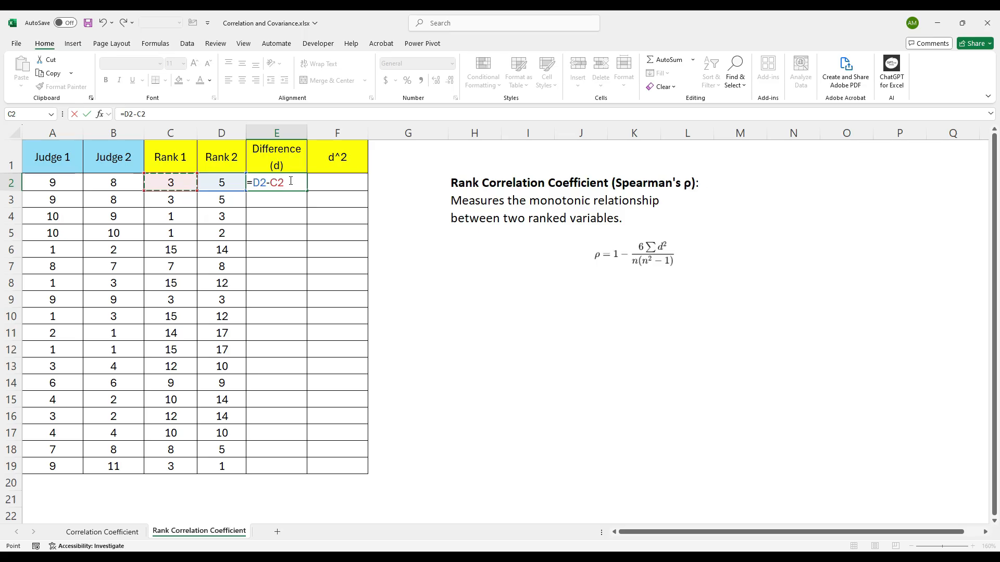
key(ctrl+Return)
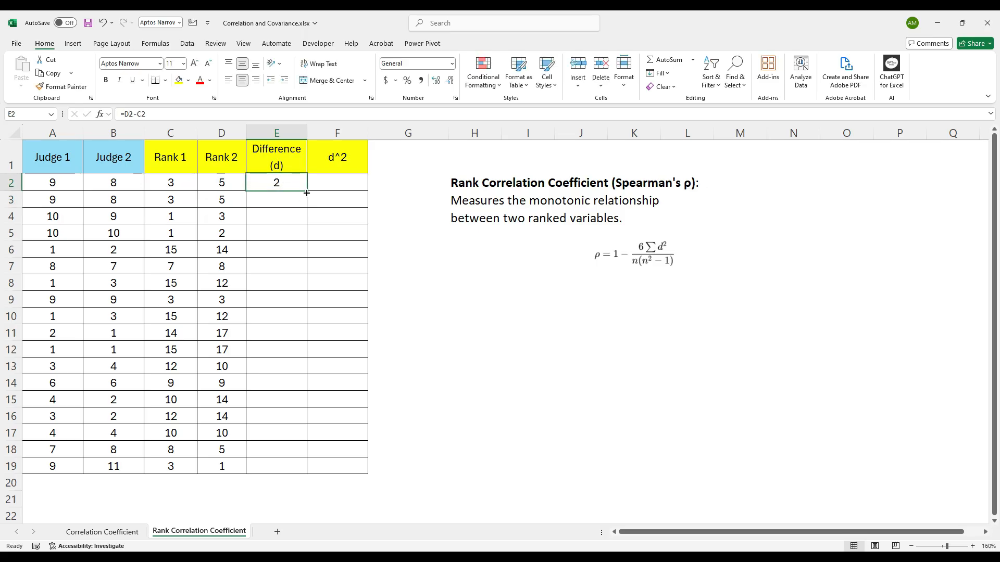
double_click(306, 191)
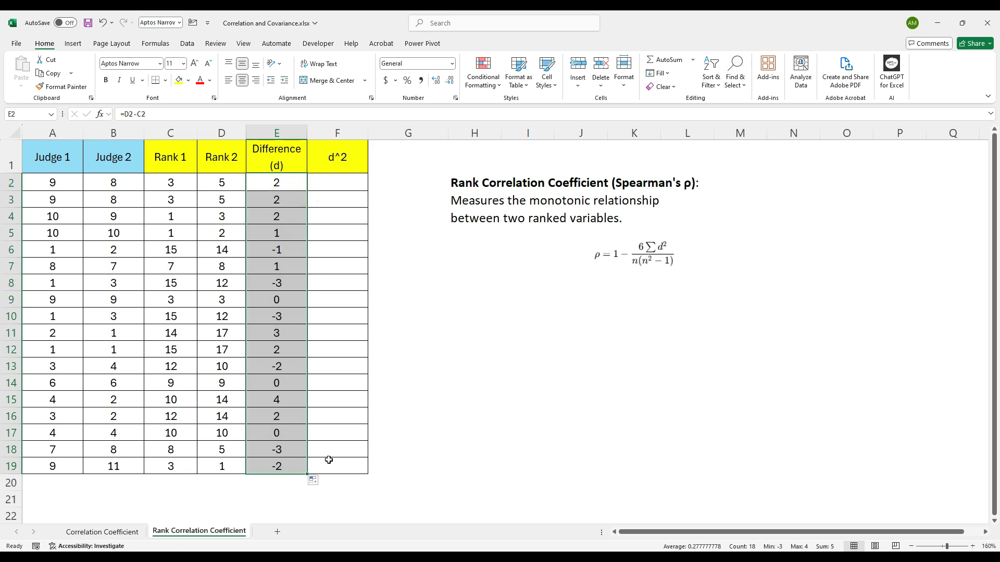
Step: Square the first rank difference in F2 with =E2^2
click(340, 186)
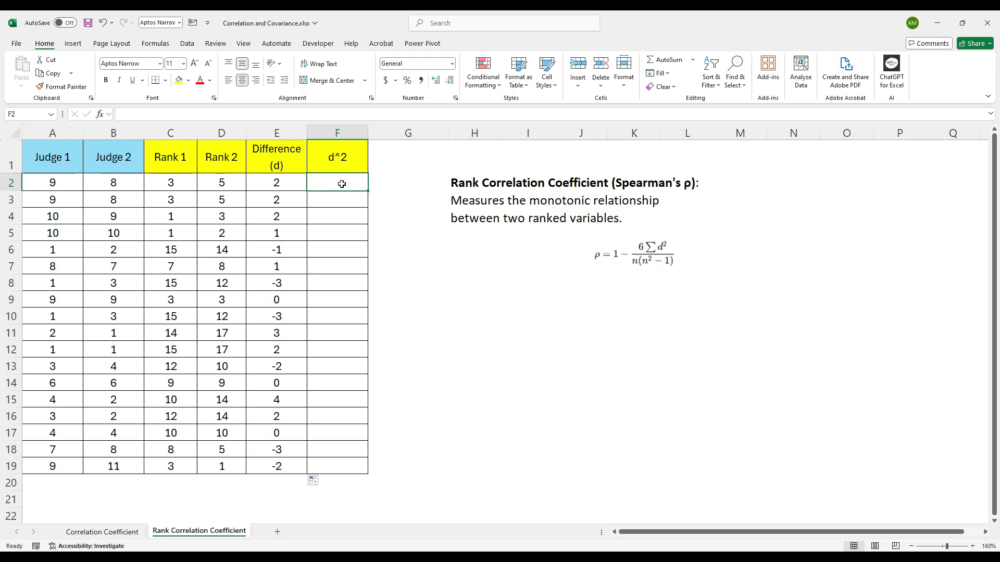
text(=)
key(Left)
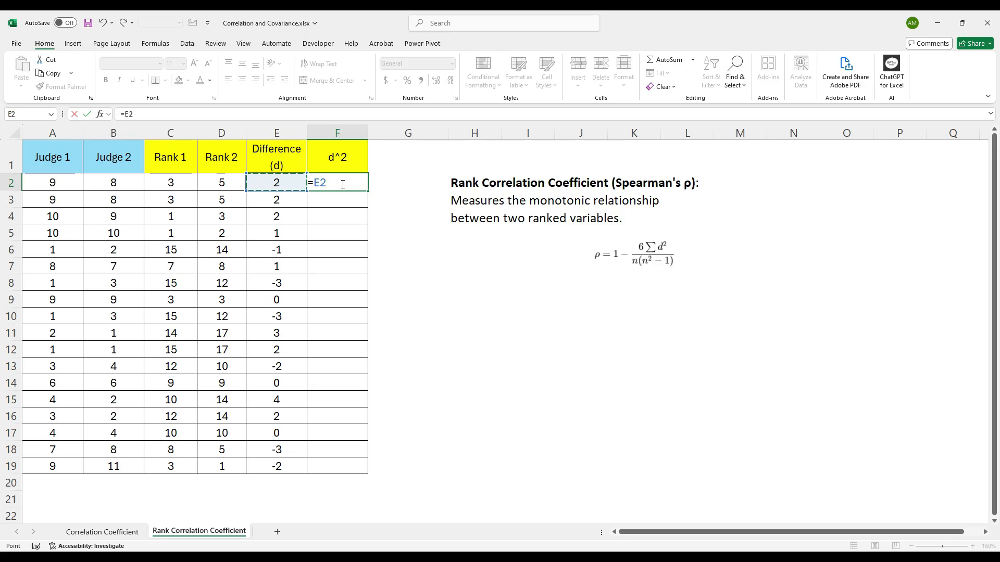
text(*)
click(280, 185)
key(BackSpace)
key(Return)
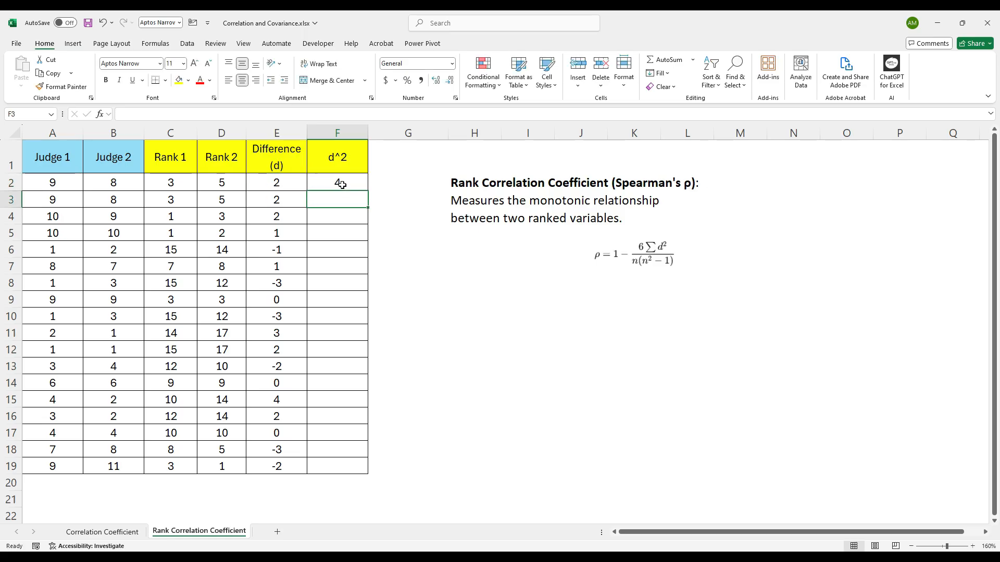
Step: Check the squared-difference formula in F2 and fill it down through F19
click(342, 185)
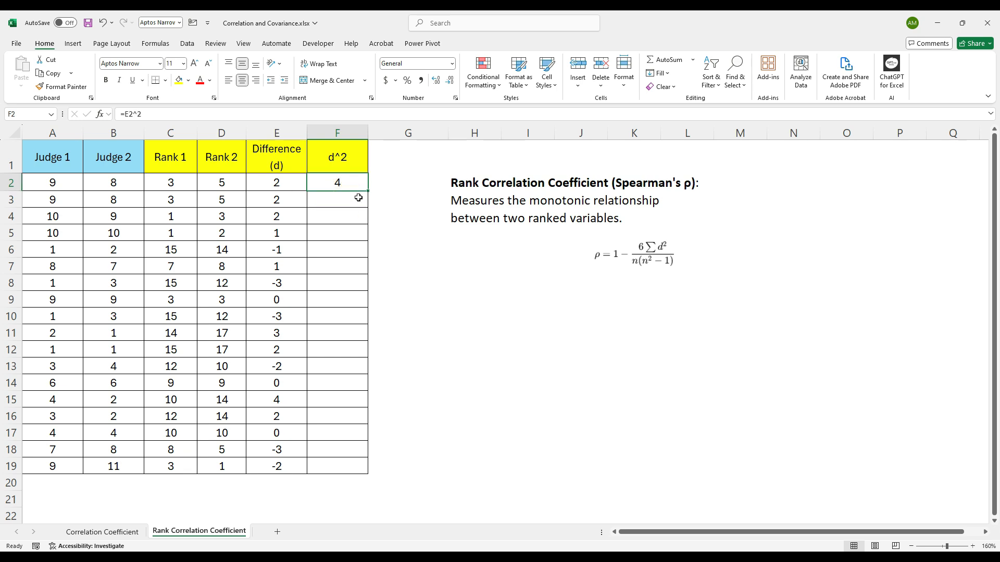
click(171, 114)
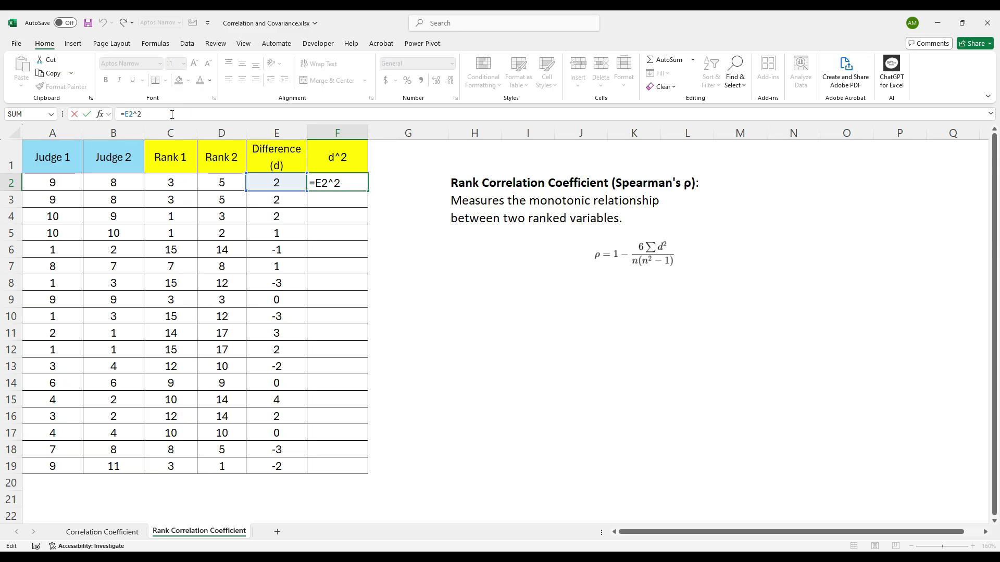
key(ctrl+Return)
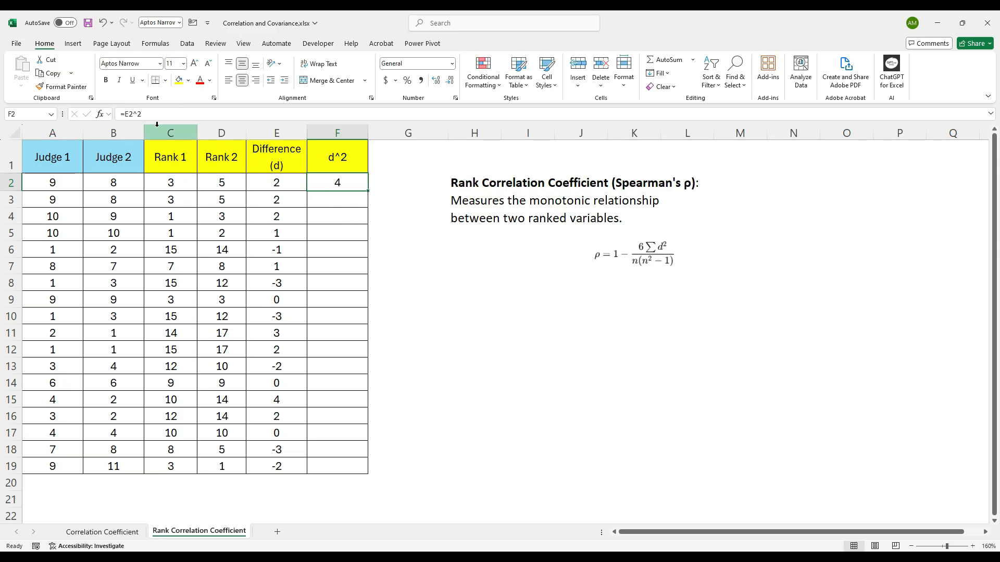
double_click(369, 190)
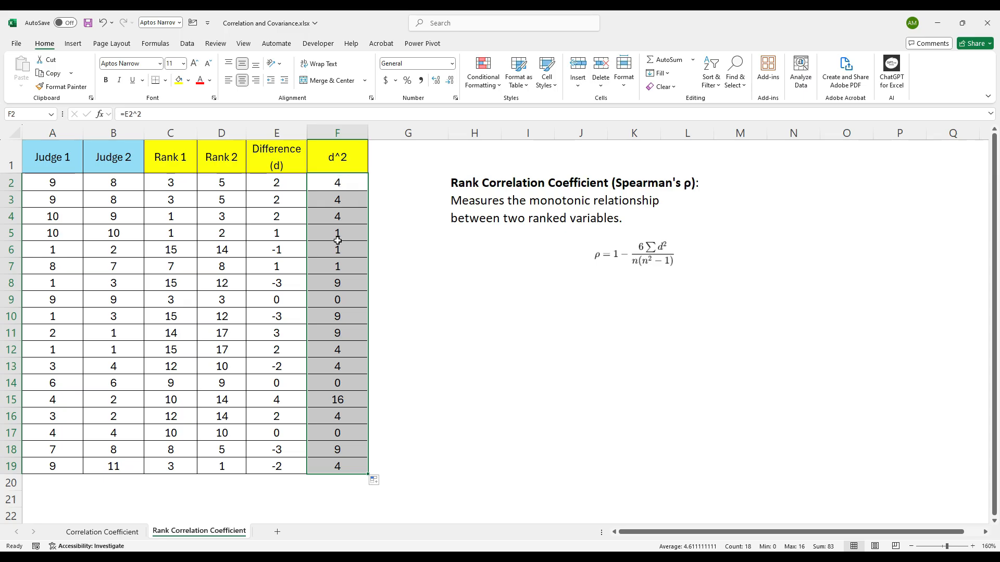
Step: Total the squared rank differences in F21 with =SUM(F2:F19)
click(336, 498)
text(=sum)
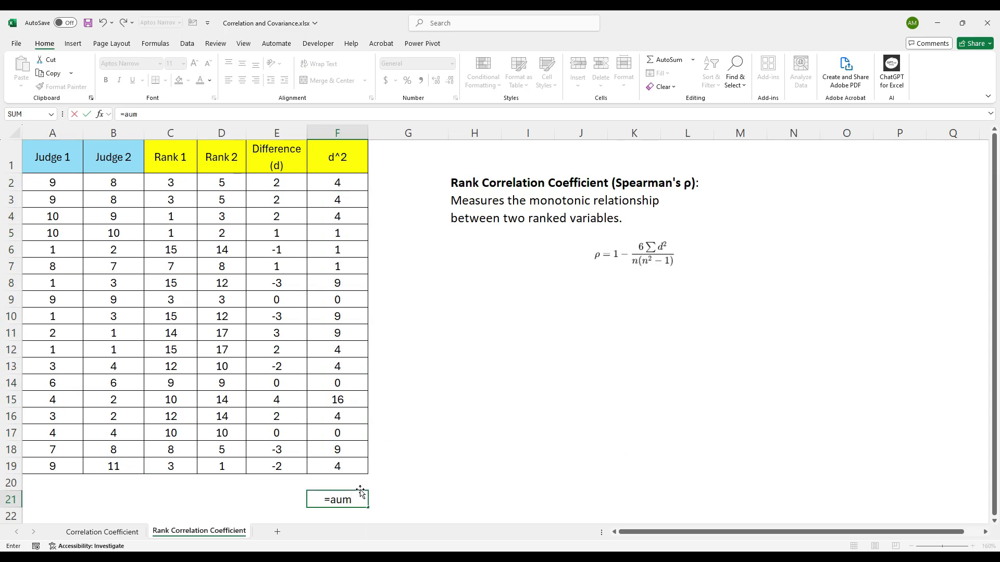
key(BackSpace)
key(BackSpace)
key(BackSpace)
text(sum)
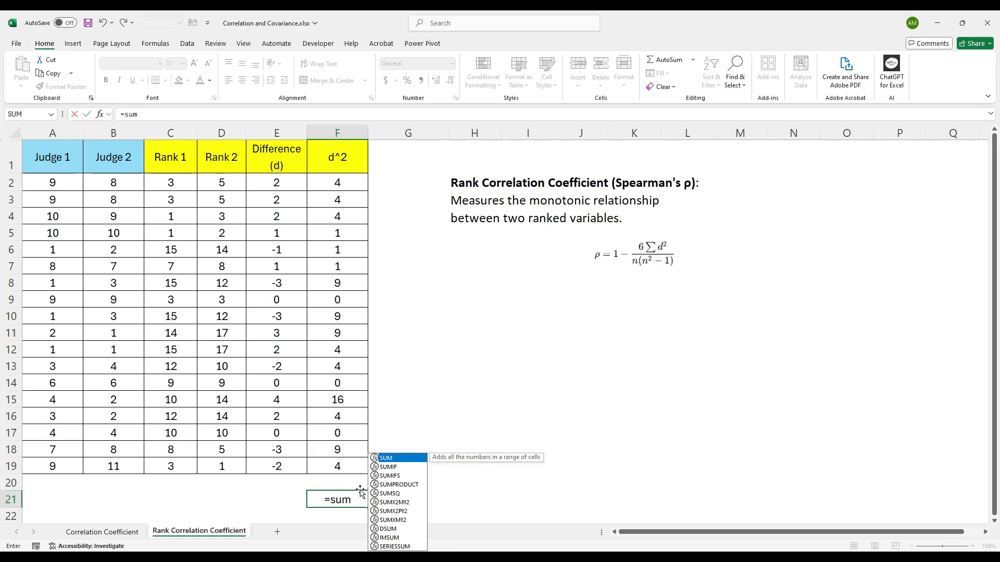
key(Tab)
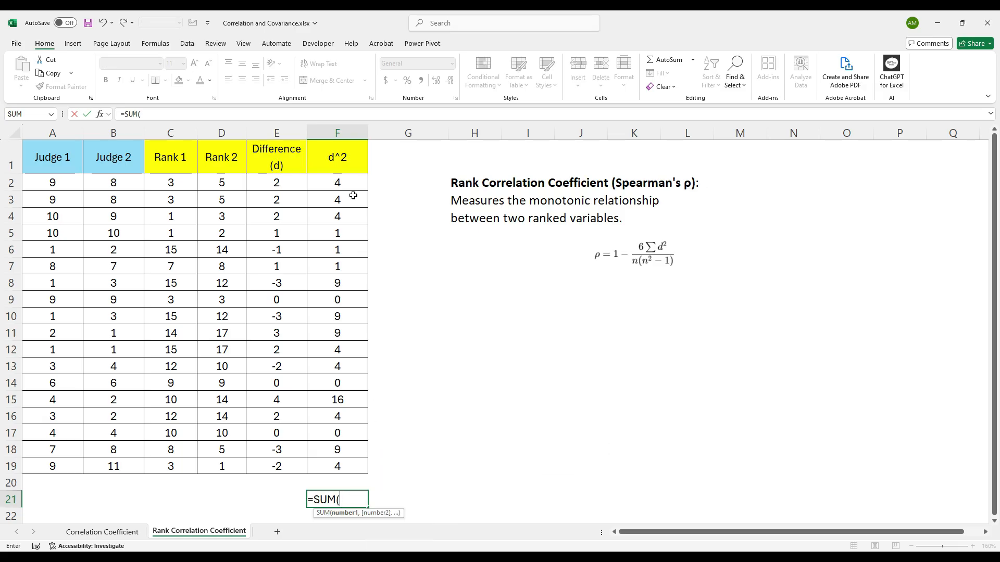
drag(346, 185, 348, 462)
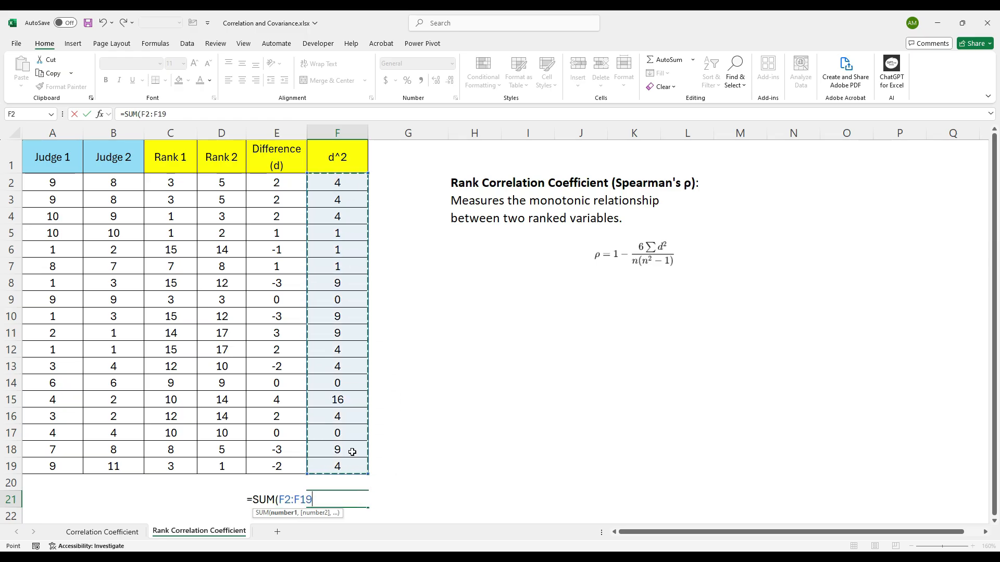
text())
key(Return)
Step: Label the total of squared differences as "Sum d^2" in E21
key(Up)
key(Left)
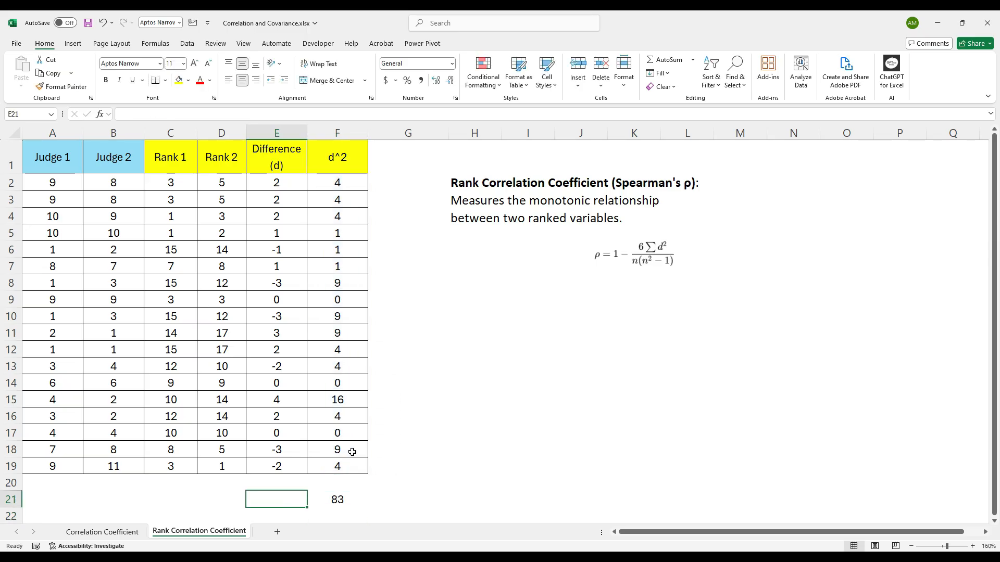
text(d)
key(Escape)
text(Sum d^2)
key(Return)
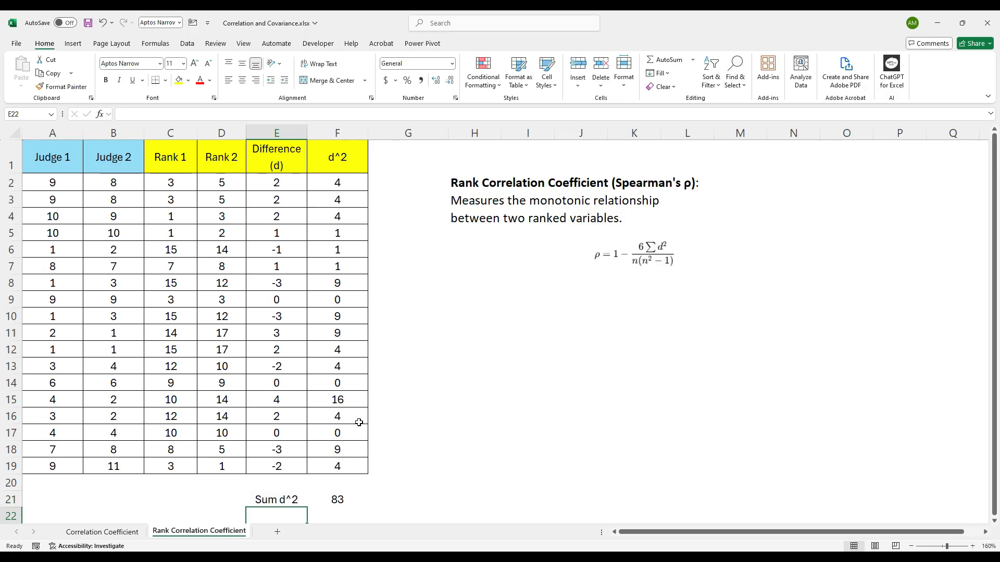
Step: Enter the label "n" in E22 and count the Judge 1 scores in F22 with =COUNT(A2:A19)
scroll(337, 376, down, 1)
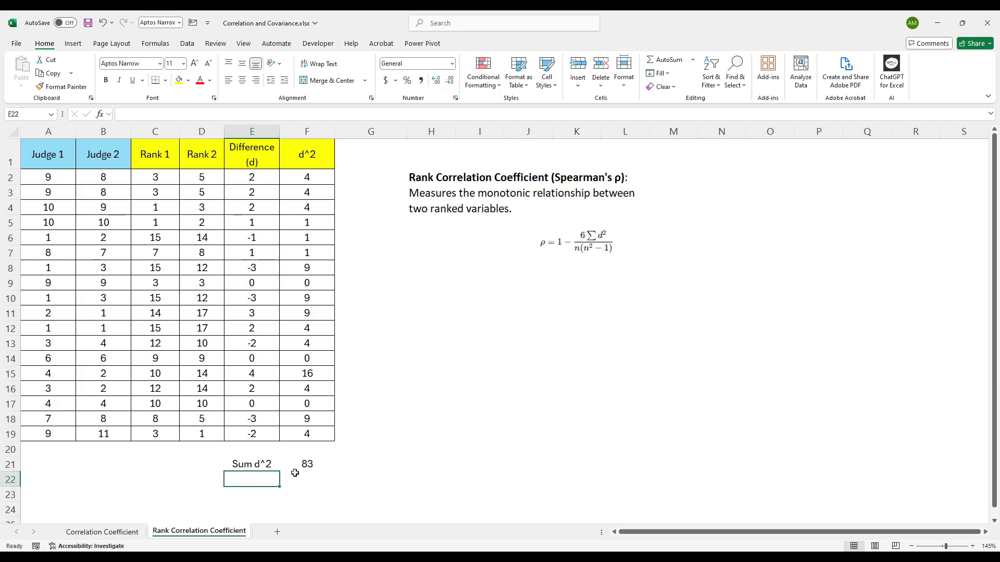
text(n)
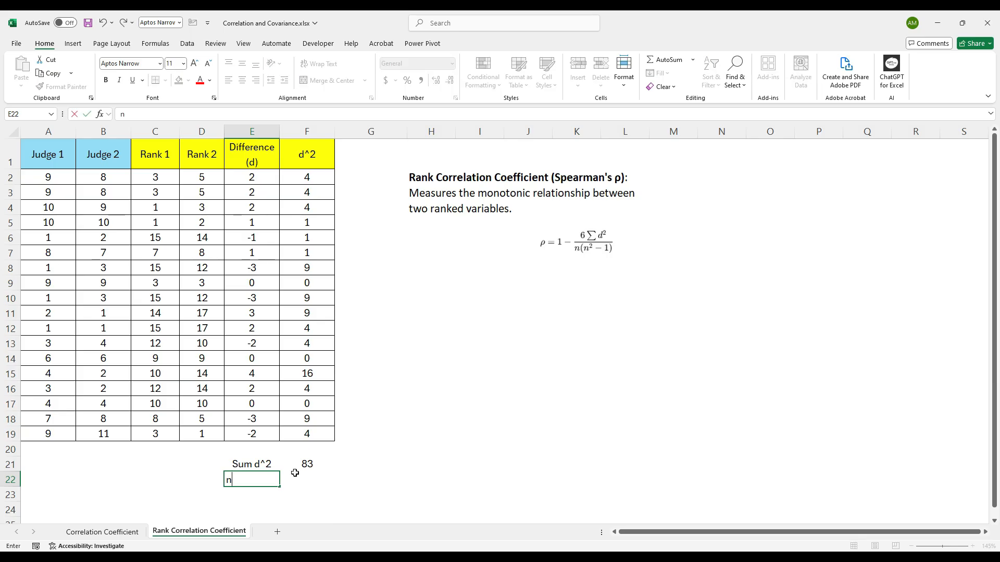
click(295, 475)
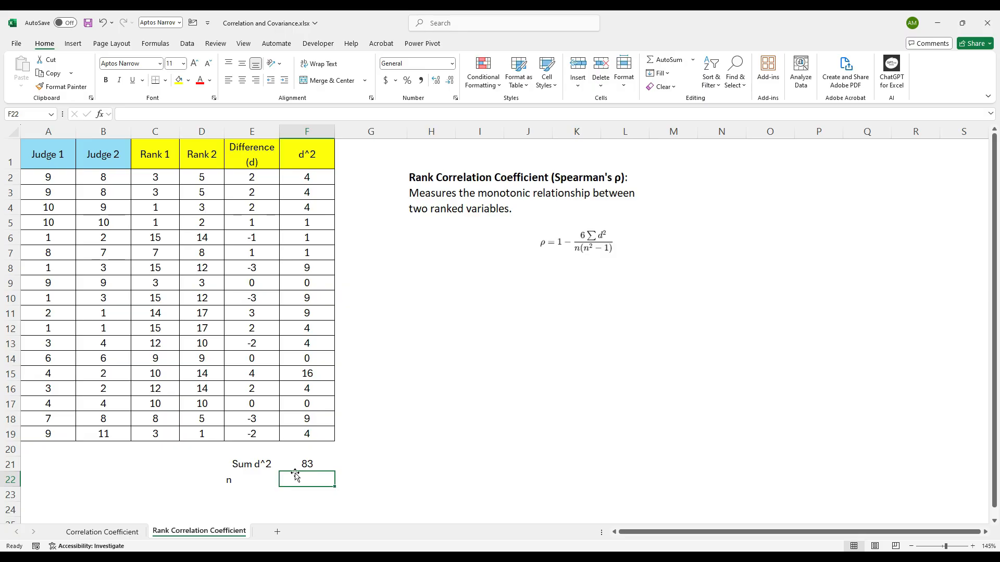
text(=coun)
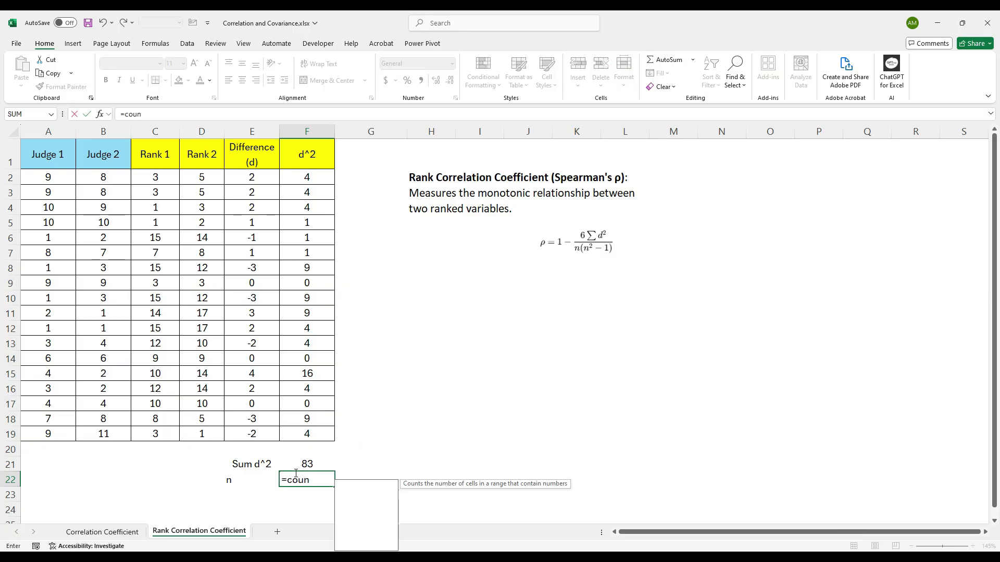
key(Tab)
drag(47, 178, 49, 434)
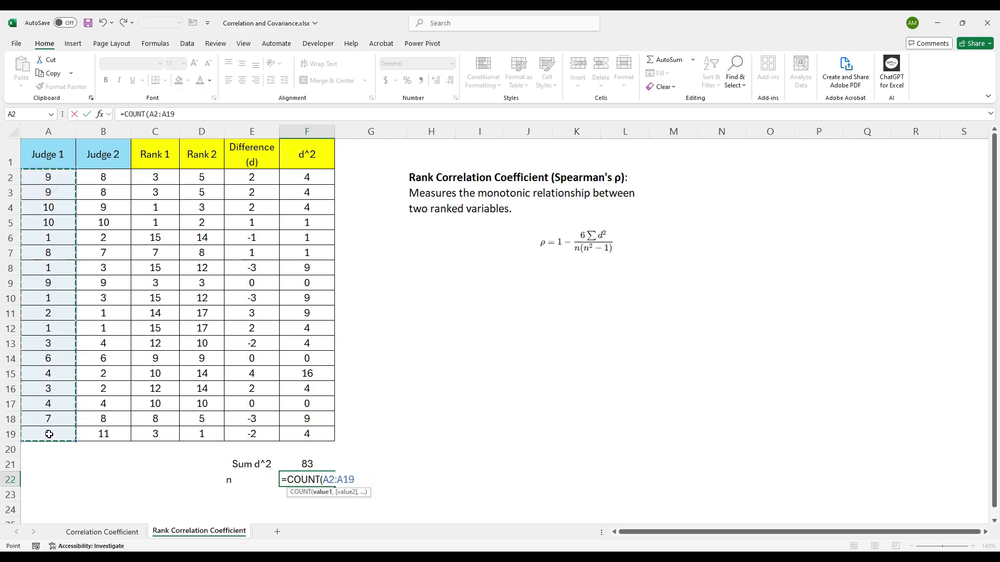
text())
key(Return)
key(Up)
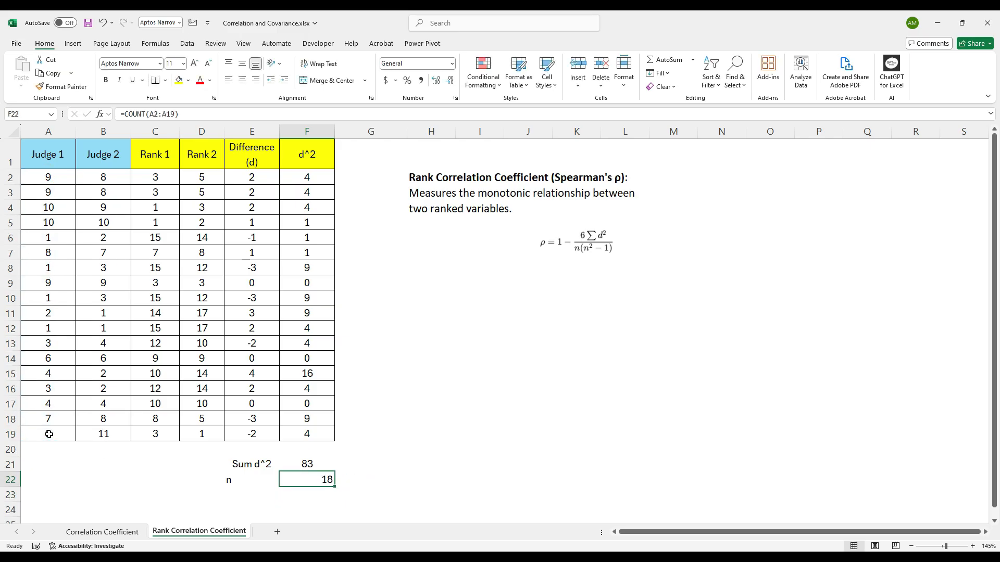
Step: Review the Sum d^2 and n entries in rows 21 and 22 against the terms of the Spearman formula image
click(305, 464)
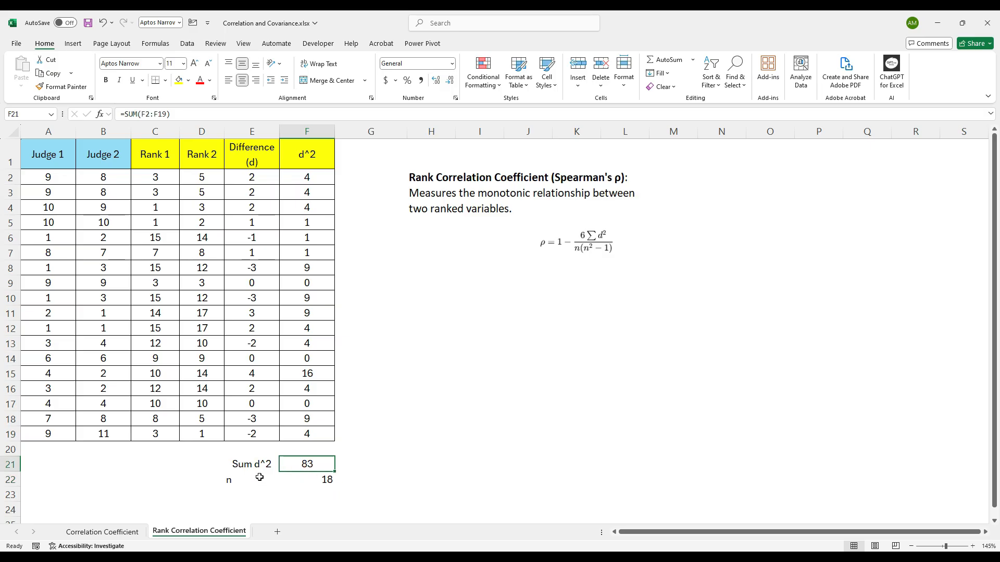
click(229, 481)
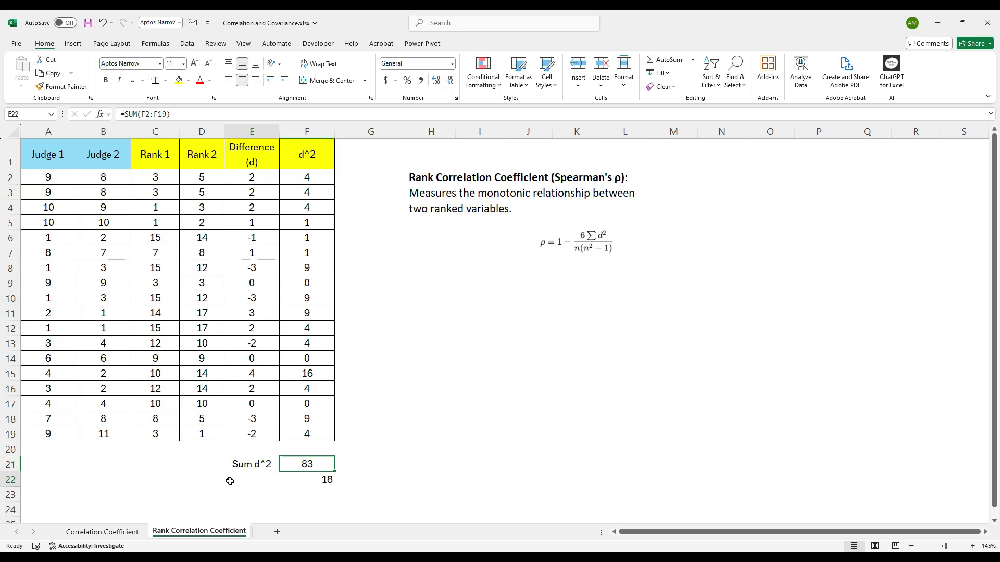
text(n)
click(327, 480)
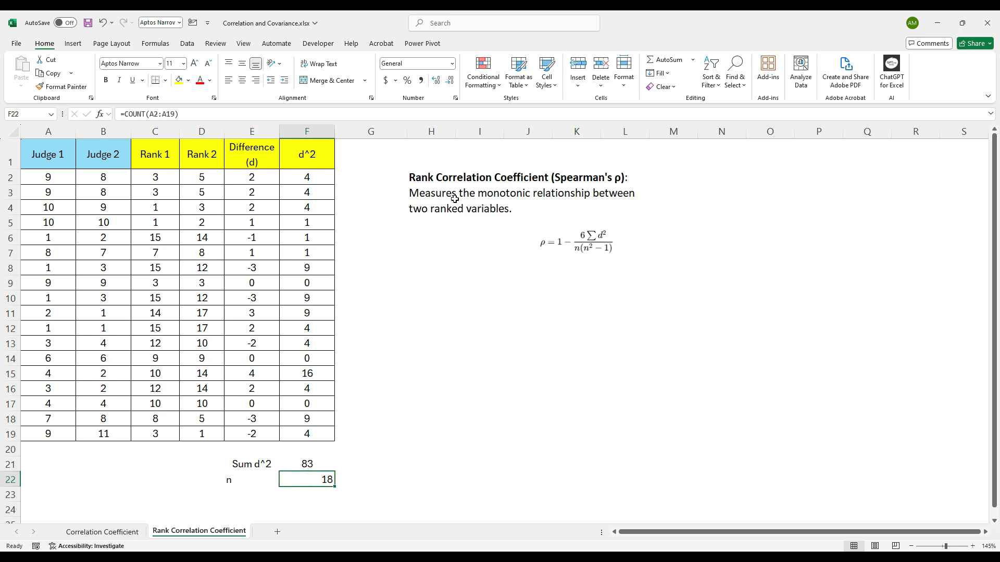
click(577, 249)
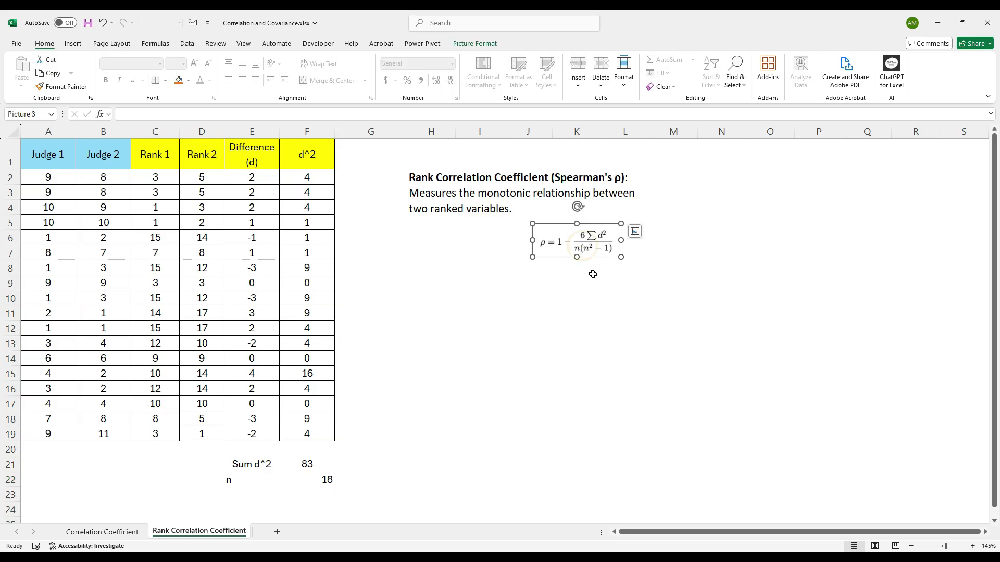
click(480, 316)
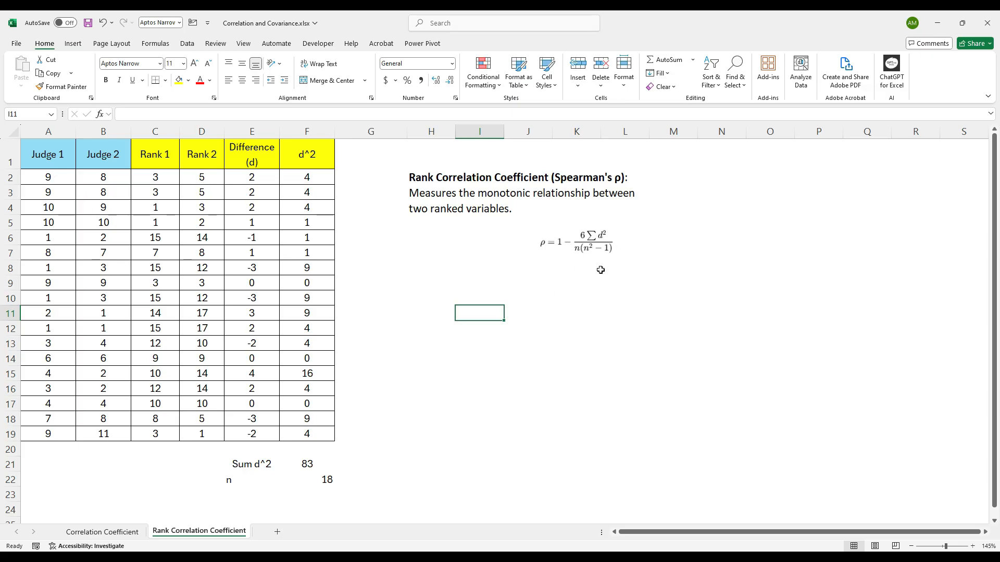
click(257, 467)
key(shift+Right)
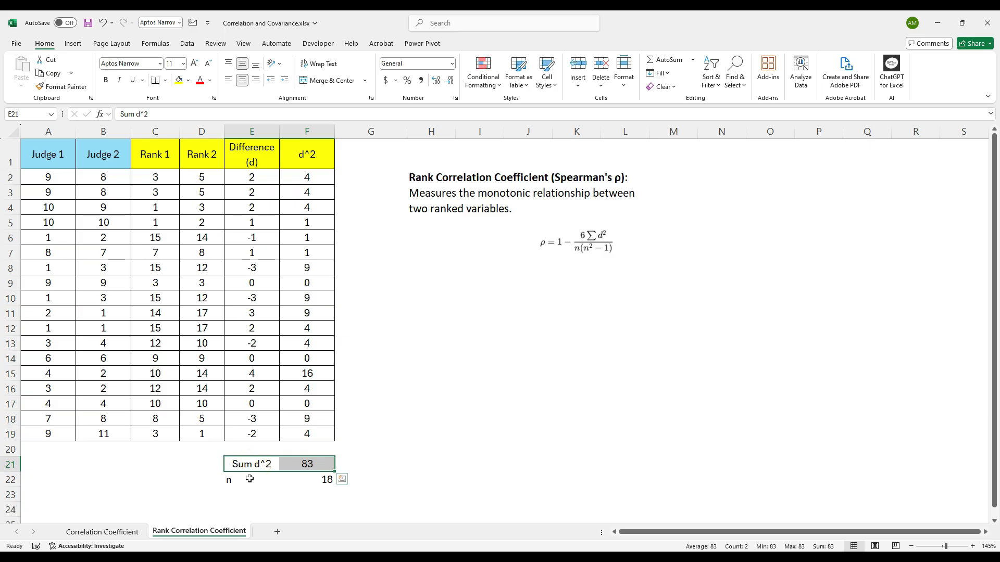
click(250, 479)
key(shift+Right)
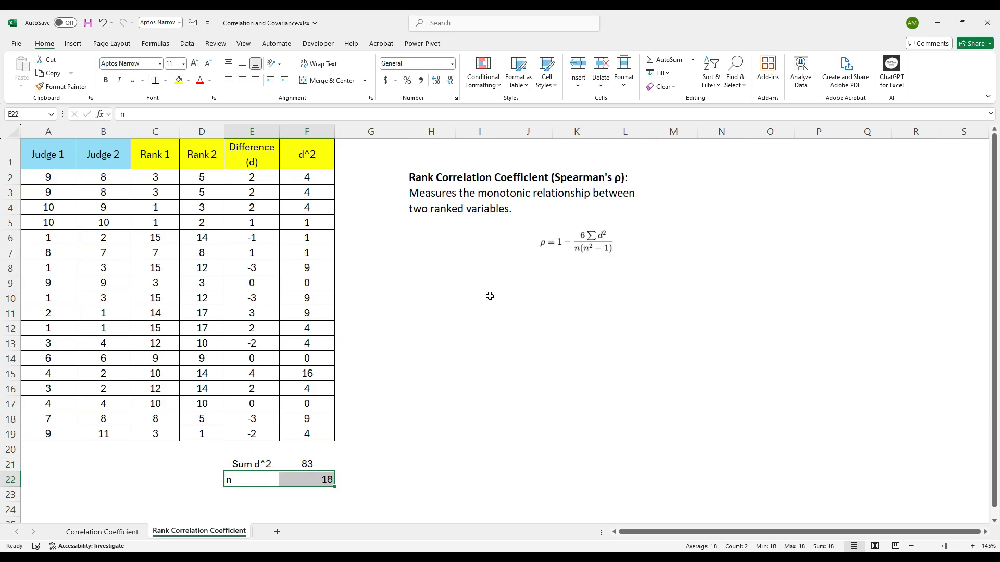
click(488, 295)
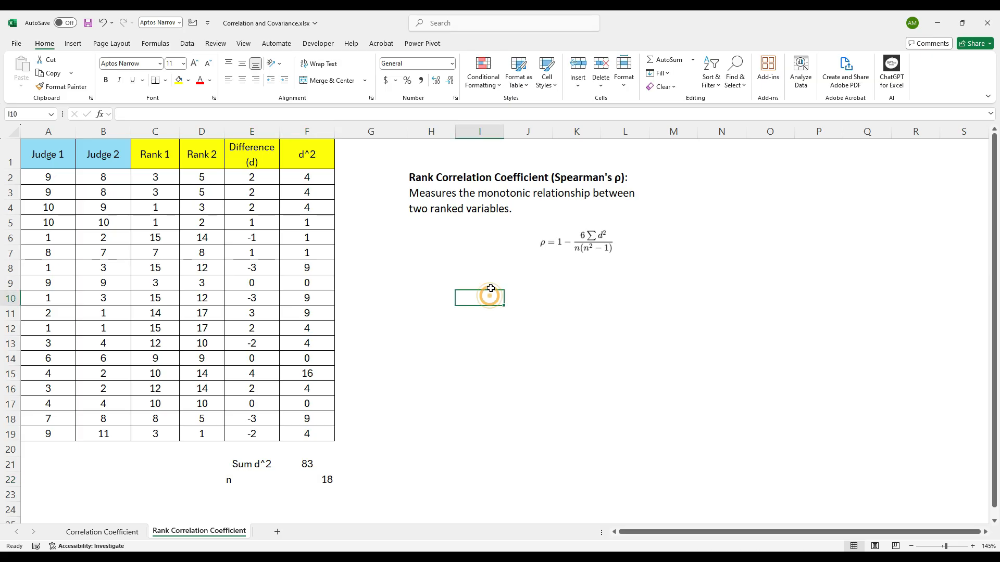
click(474, 285)
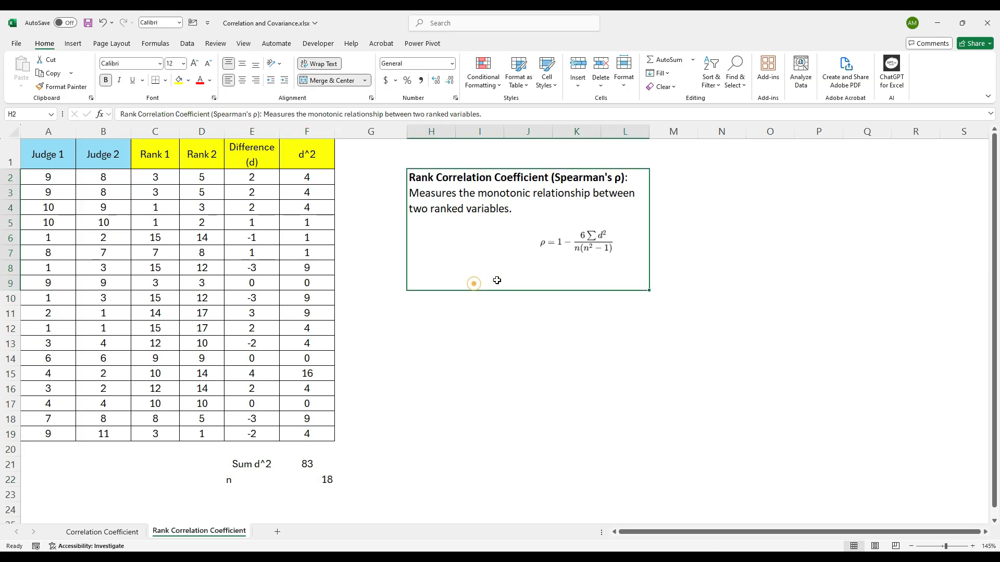
Step: Enter the label "N" in I12 and calculate the Spearman formula's numerator in J12 with =6*F21
click(469, 327)
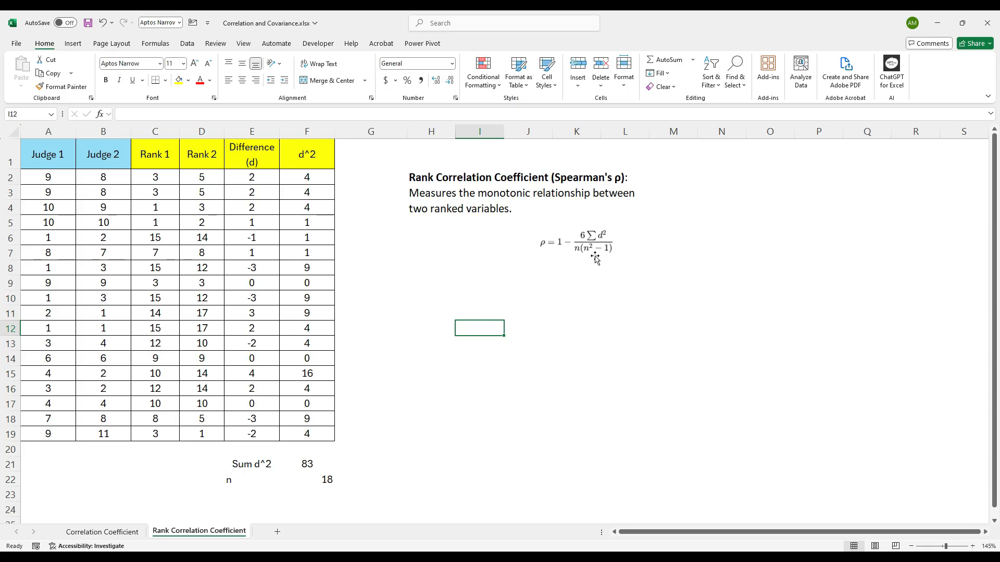
text(N)
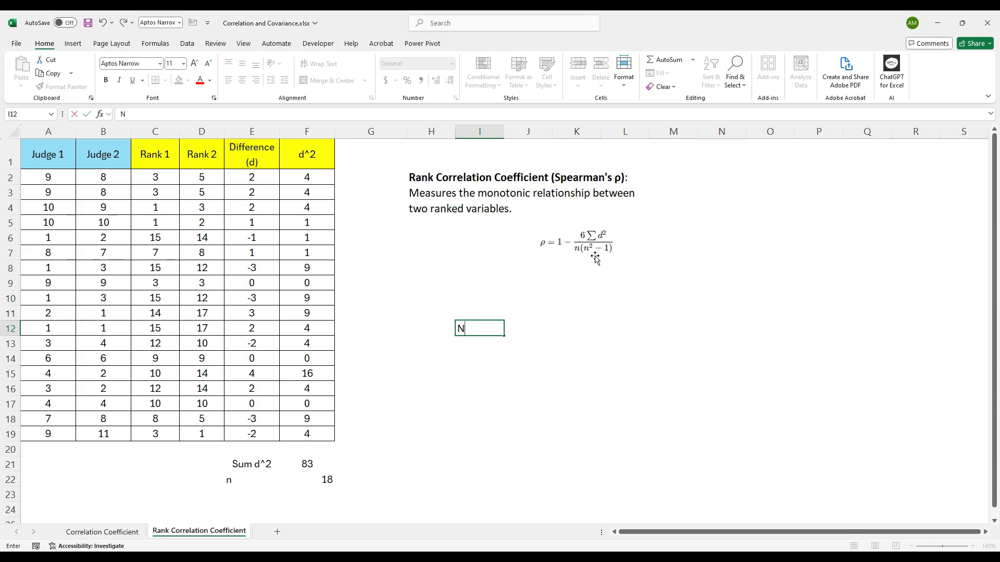
key(Tab)
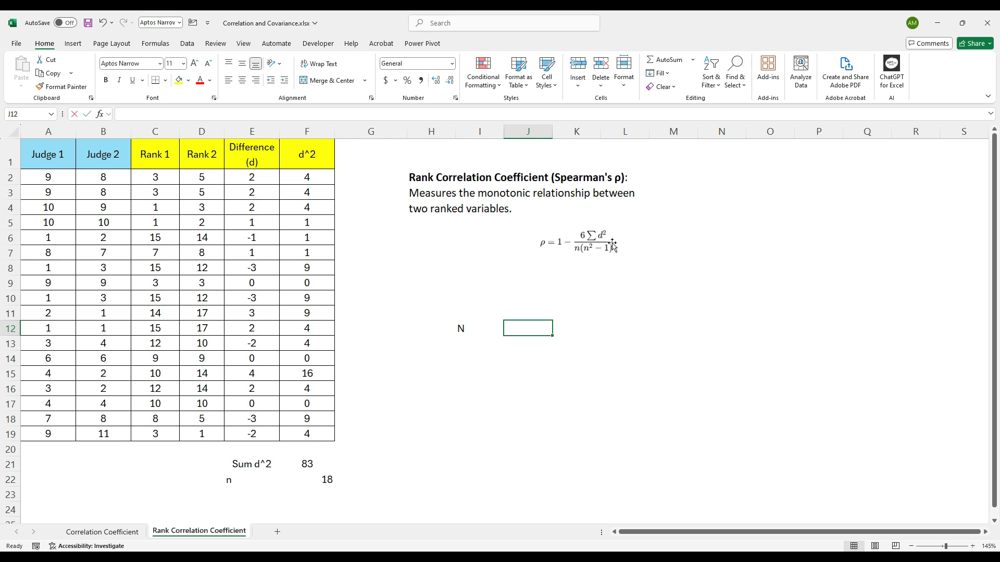
text(=6&)
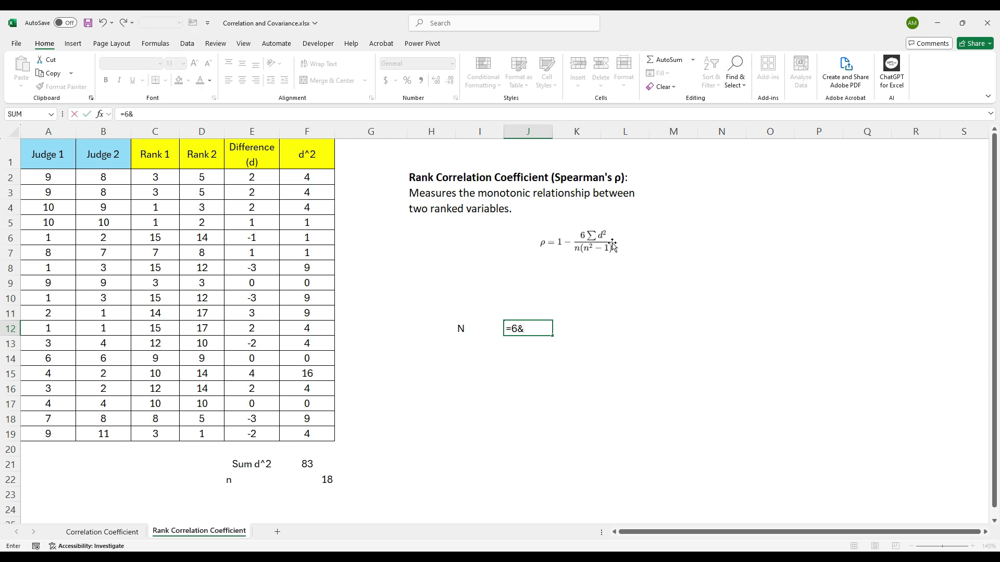
key(BackSpace)
click(319, 464)
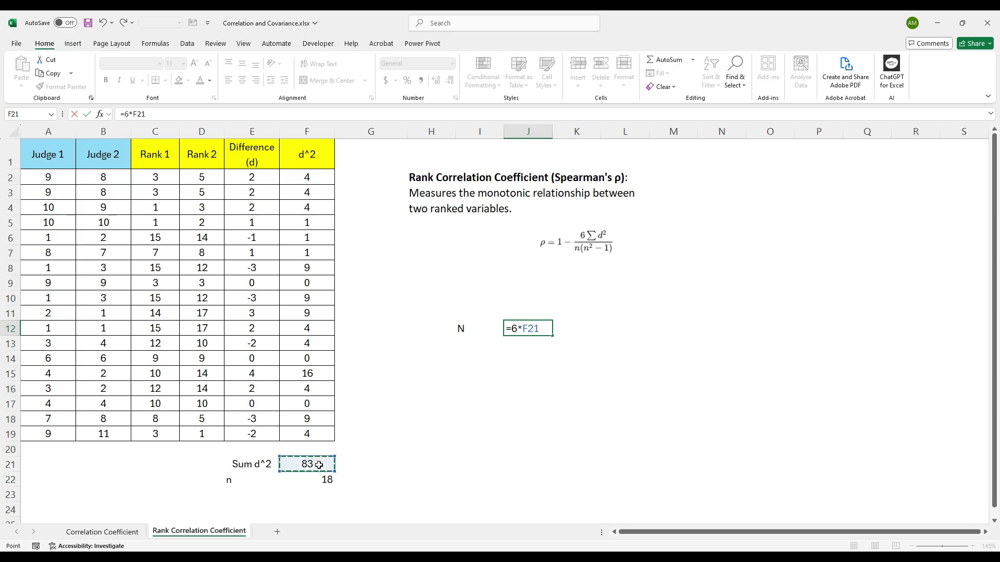
key(Return)
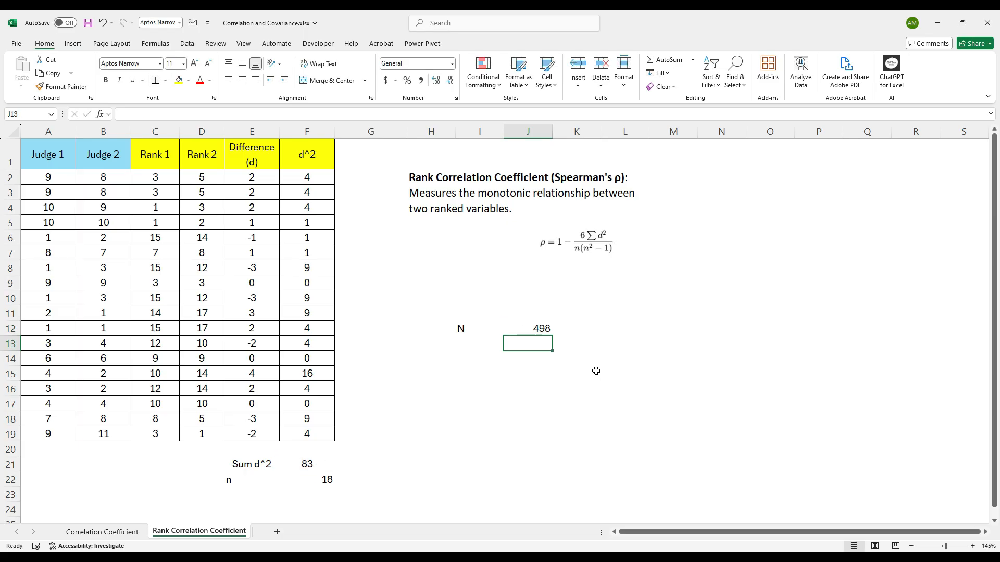
Step: Enter the label "D" in I13 and calculate the formula's denominator in J13 with =F22*(F22^2-1)
click(468, 344)
text(D)
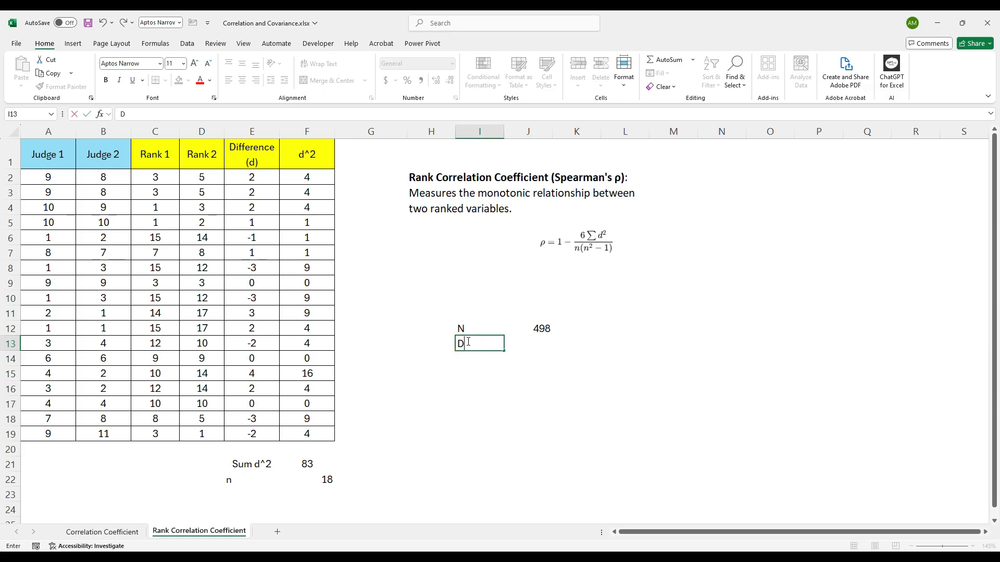
key(Tab)
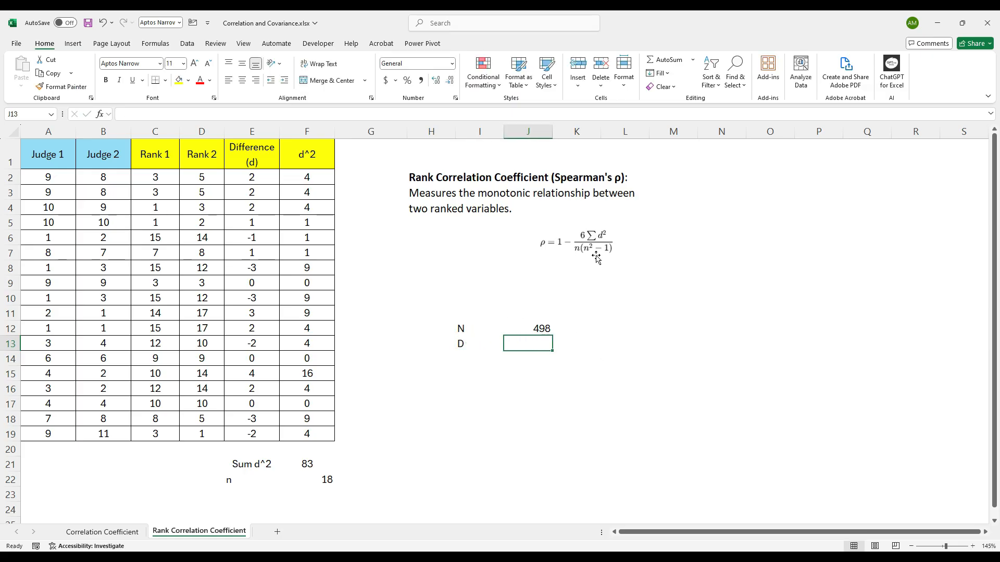
text(=)
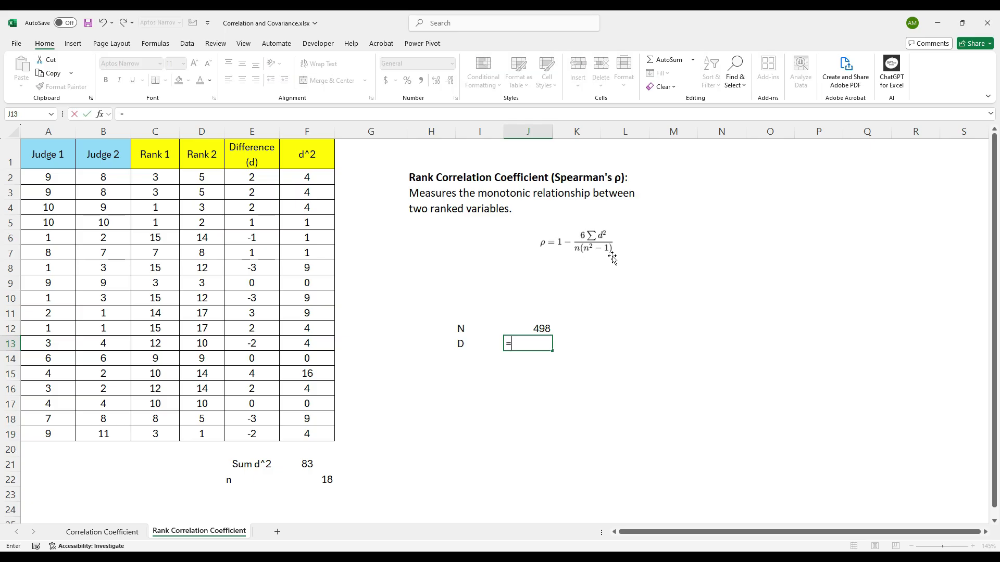
click(316, 481)
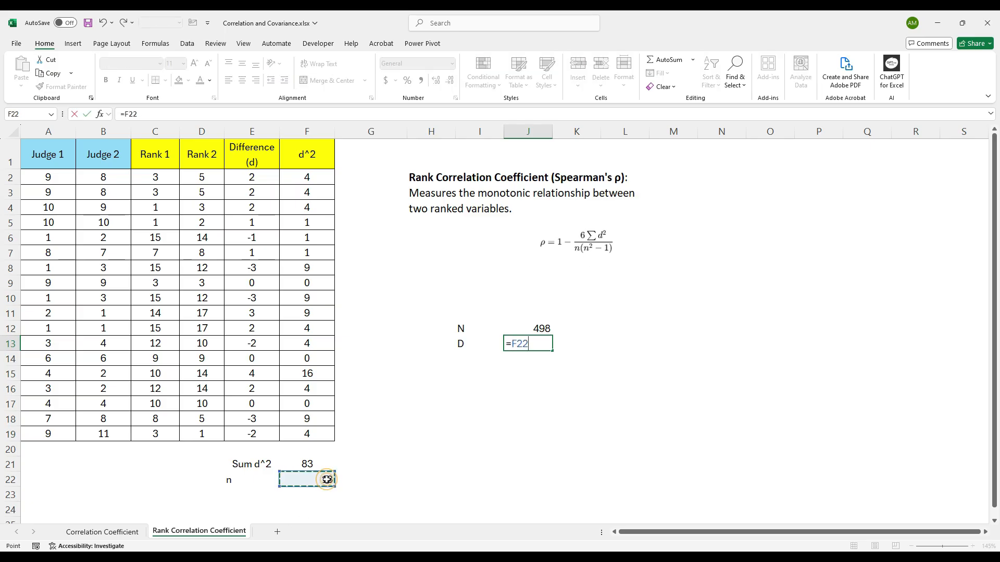
text(*)
click(315, 480)
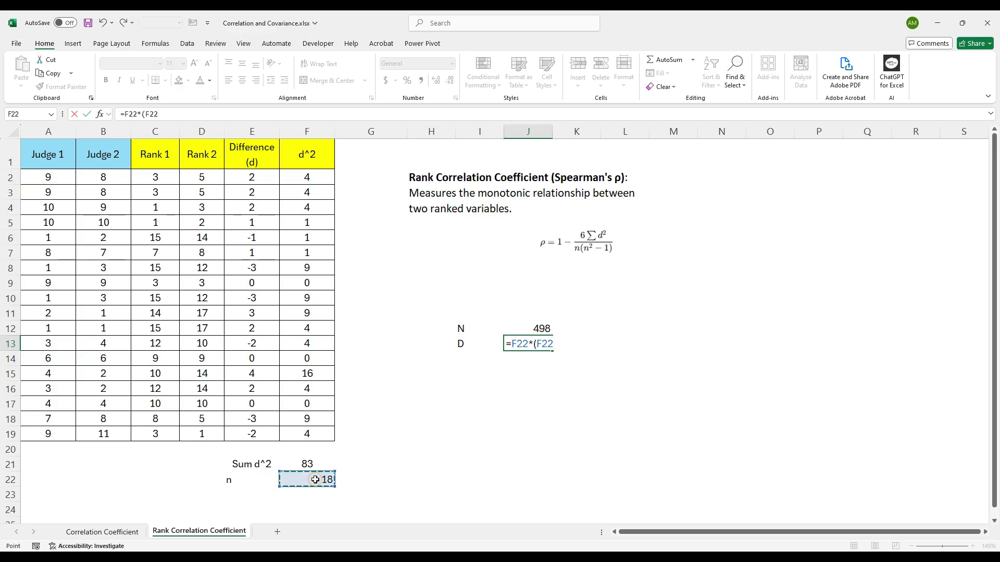
text(^2-1)
key(Return)
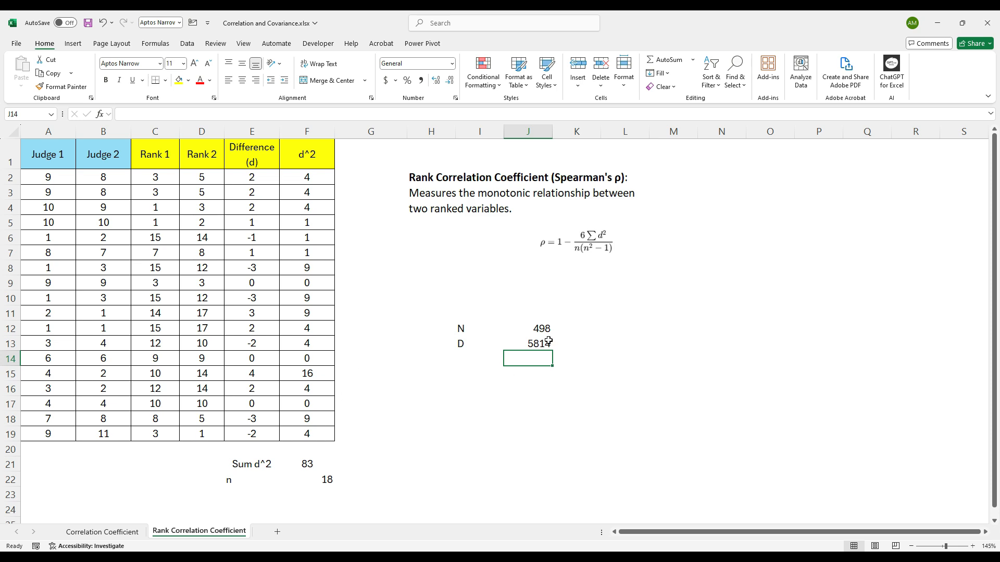
Step: Enter the label "p" in I15 and calculate the Spearman coefficient in J15 with =1-J12/J13
click(457, 371)
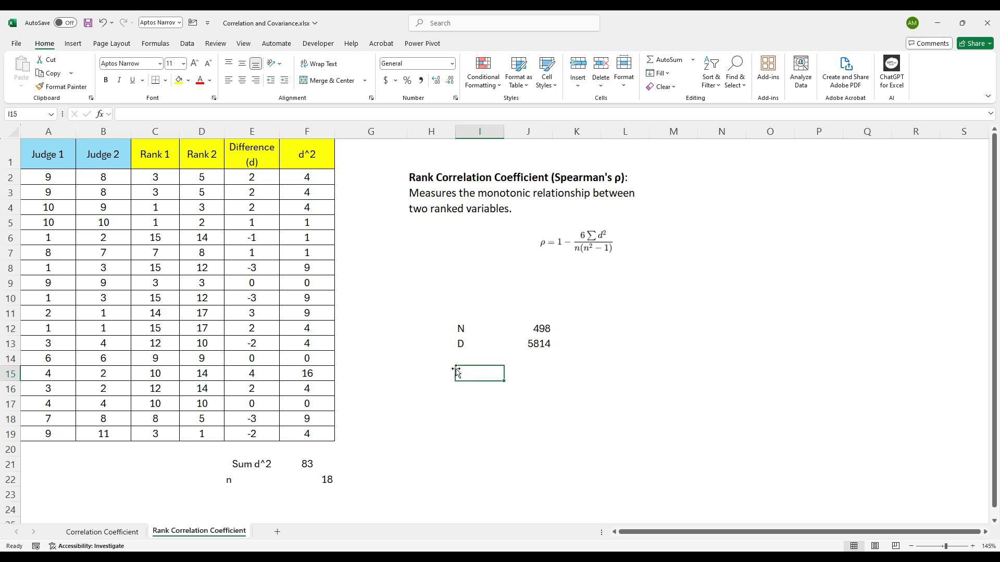
text(p)
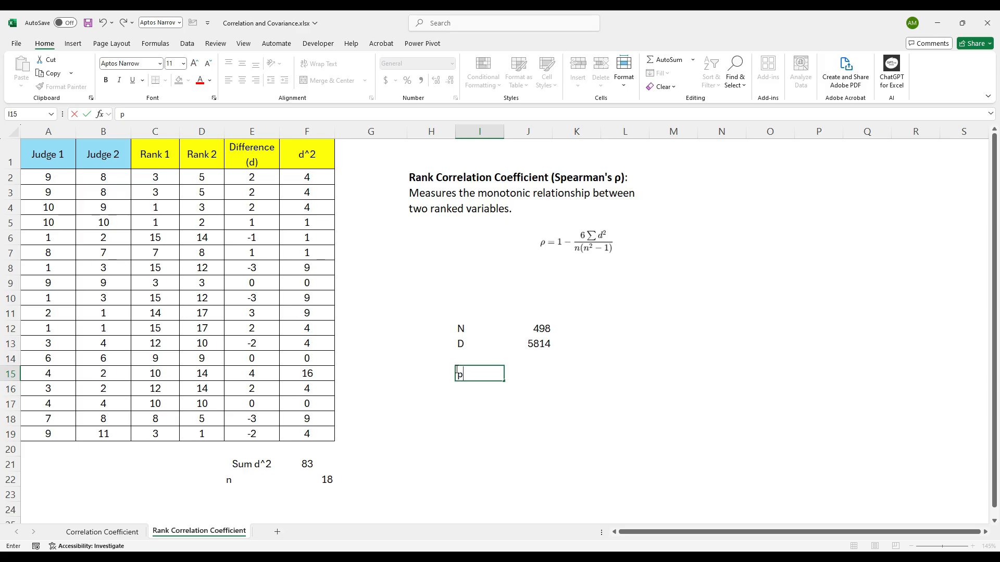
key(Tab)
text(=1)
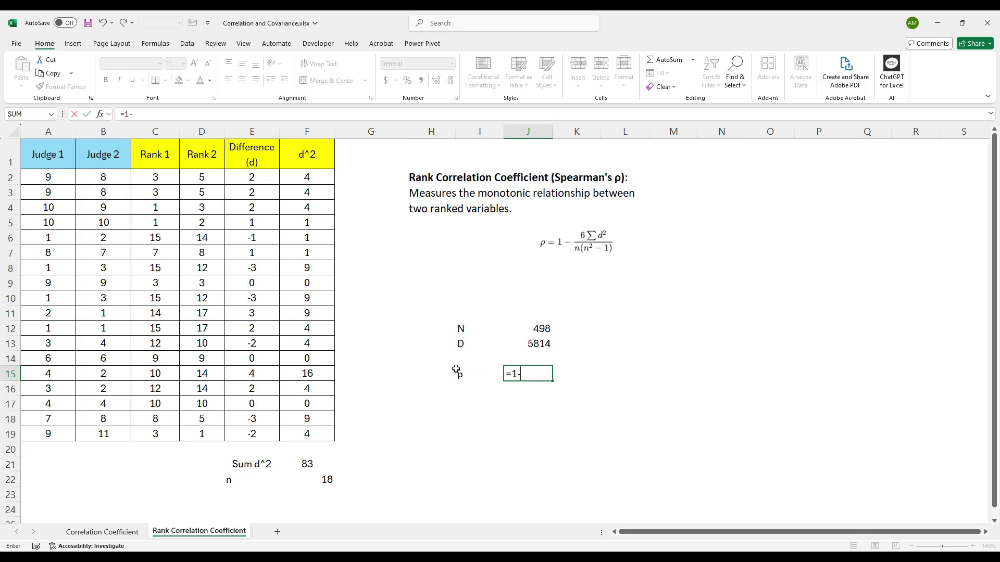
text(-)
click(544, 329)
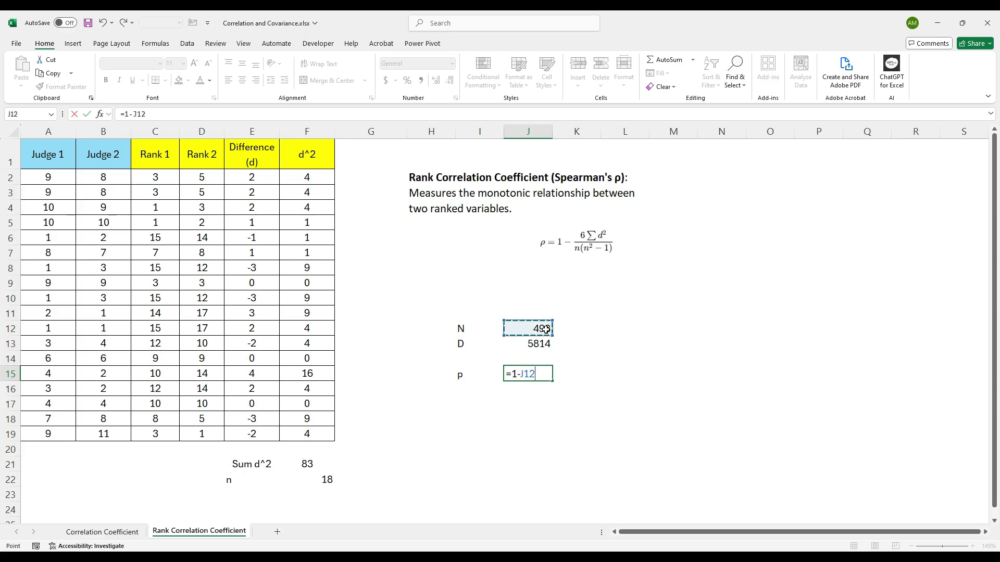
text(/)
click(528, 345)
key(Return)
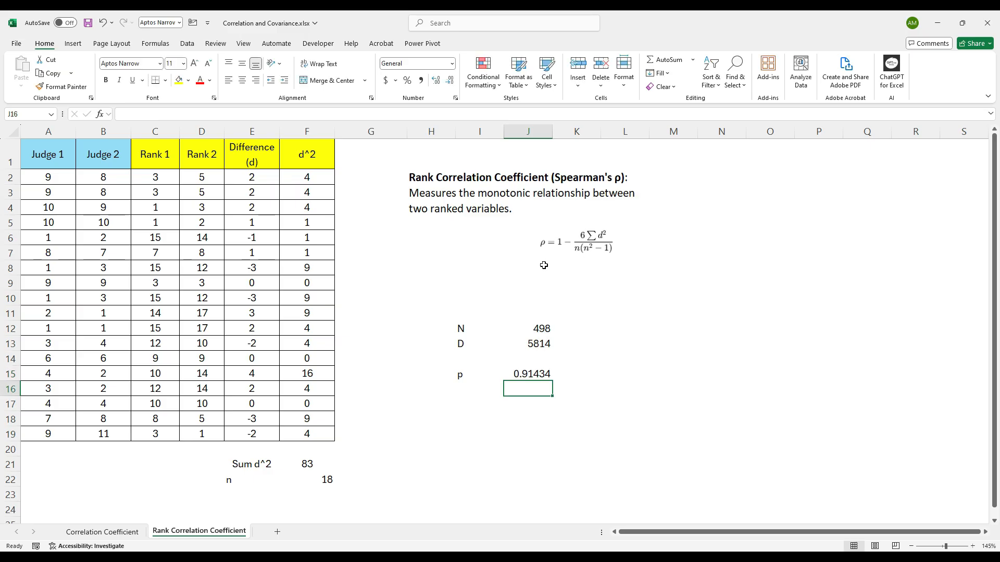
Step: Reduce the displayed precision of the coefficient in J15 to two decimal places
key(Up)
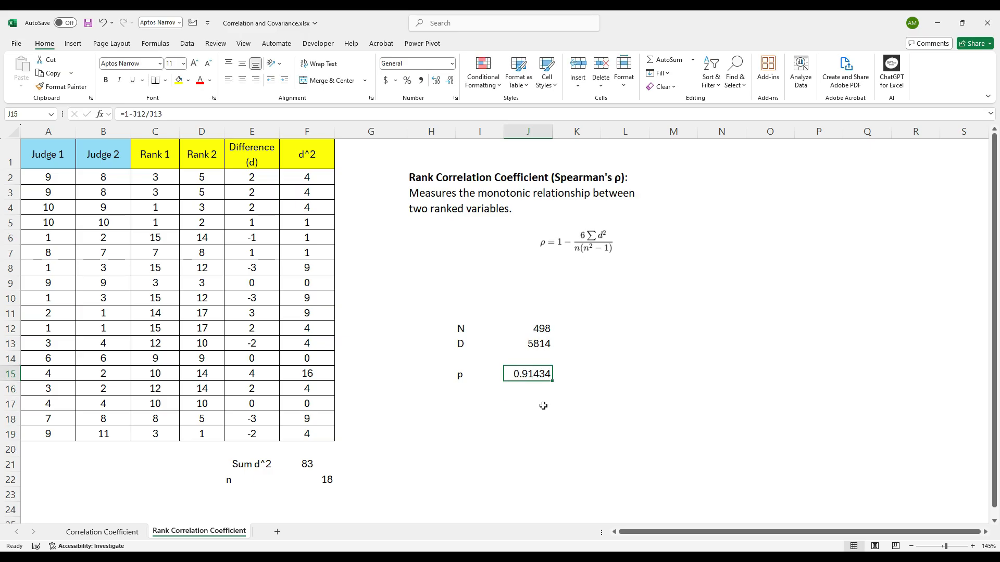
click(449, 80)
click(448, 81)
click(449, 81)
drag(156, 156, 208, 419)
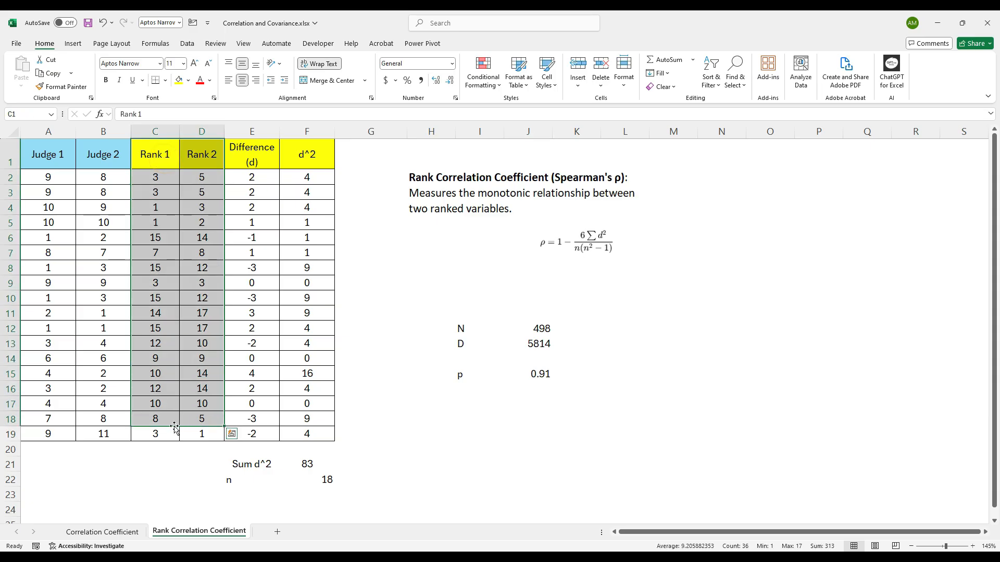
click(514, 187)
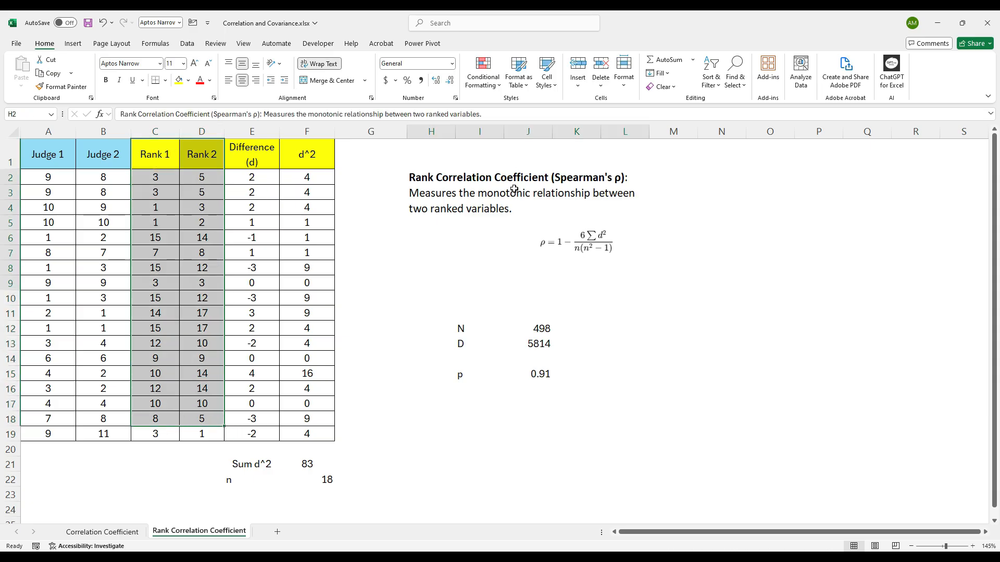